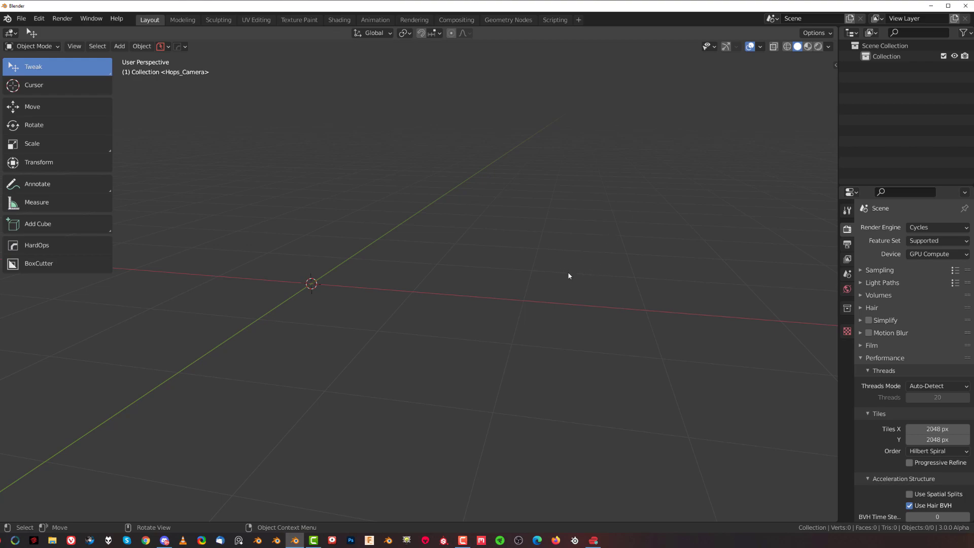
# Step: Add a cube to the scene and toggle its Edit Mode while adjusting the panels
pyautogui.moveTo(495, 255)
pyautogui.mouseDown(button='middle')
pyautogui.moveTo(552, 263)
pyautogui.moveTo(557, 234)
pyautogui.mouseUp(button='middle')
pyautogui.hotkey('shift', 'a')
pyautogui.moveTo(476, 266)
pyautogui.click(525, 283)
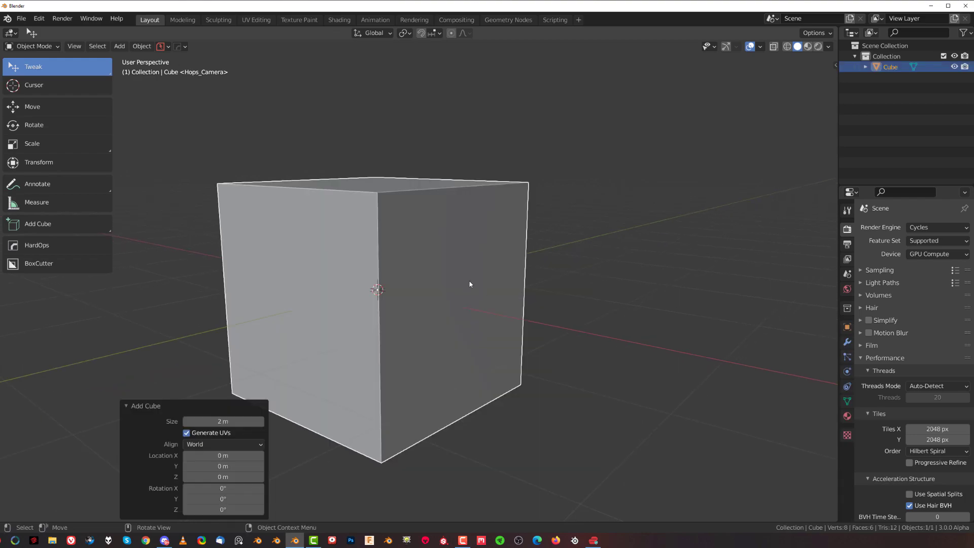
pyautogui.moveTo(470, 284); pyautogui.dragTo(517, 249, button='middle')
pyautogui.press('Tab')
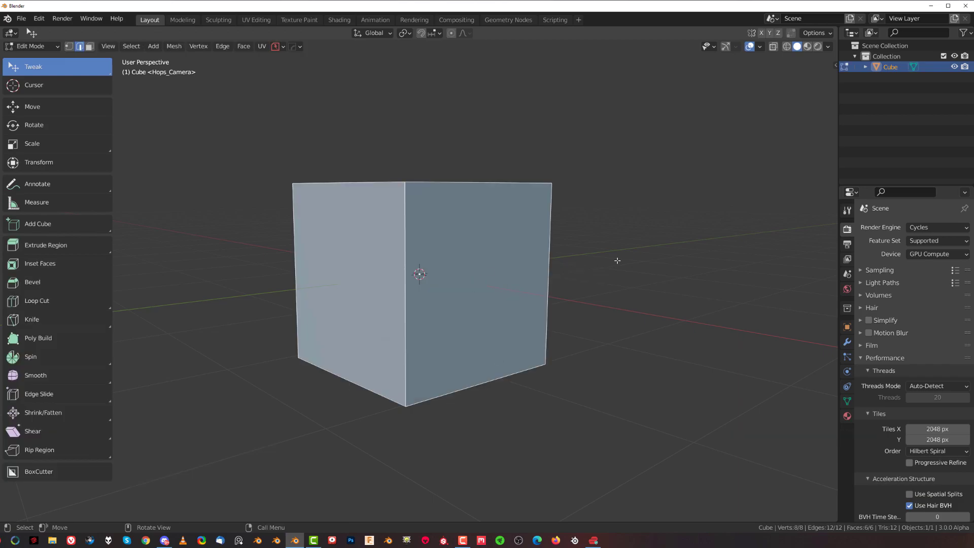
pyautogui.press('n')
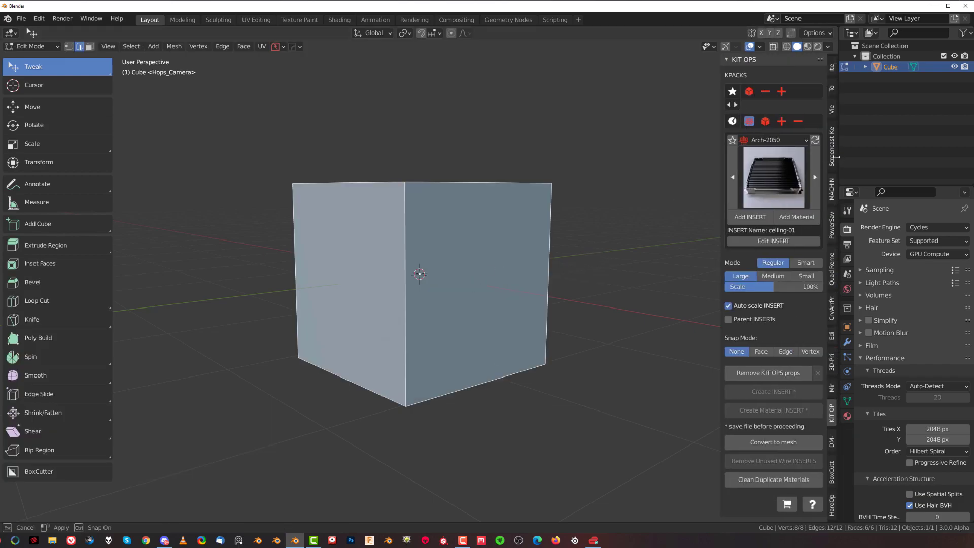
pyautogui.press('n')
pyautogui.press('t')
pyautogui.moveTo(492, 236)
pyautogui.mouseDown(button='middle')
pyautogui.moveTo(480, 235)
pyautogui.moveTo(481, 253)
pyautogui.moveTo(477, 232)
pyautogui.mouseUp(button='middle')
pyautogui.press('Tab')
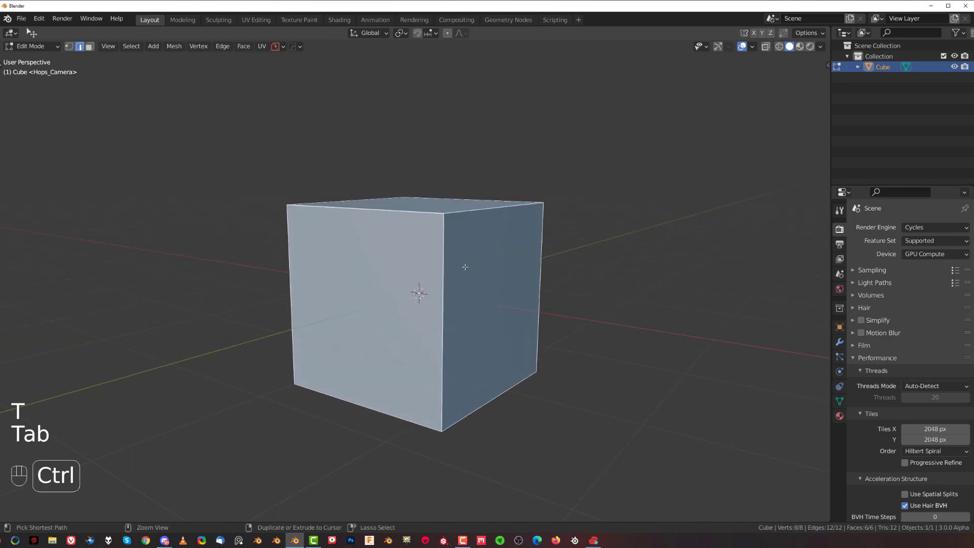
# Step: Cut a centred horizontal edge loop around the cube's middle
pyautogui.hotkey('ctrl', 'r')
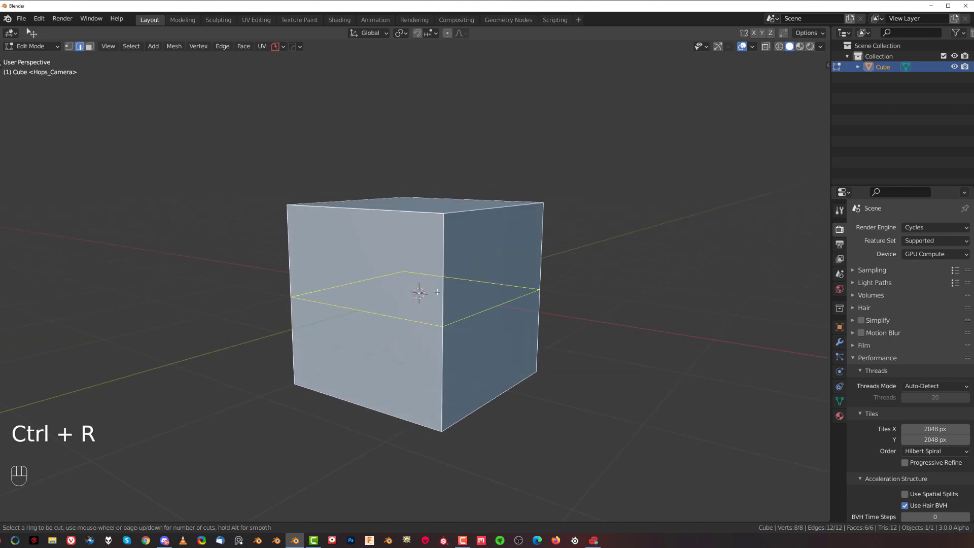
pyautogui.click(438, 289)
pyautogui.rightClick(437, 289)
pyautogui.moveTo(583, 292)
pyautogui.mouseDown(button='middle')
pyautogui.moveTo(561, 266)
pyautogui.moveTo(473, 293)
pyautogui.mouseUp(button='middle')
# Step: Vertex-slide a front corner vertex of the middle loop upward along its vertical edge
pyautogui.press('Tab')
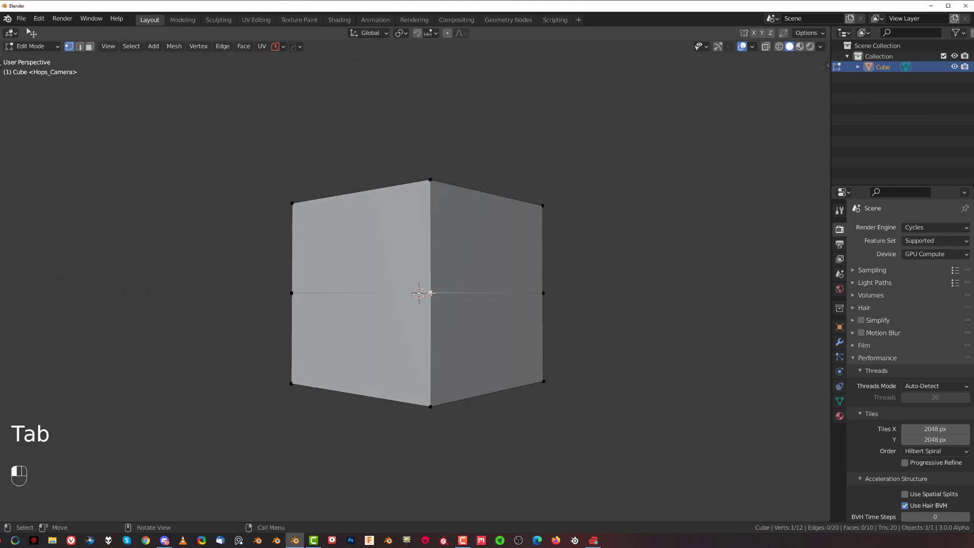
pyautogui.scroll(1, 473, 293)
pyautogui.press('g')
pyautogui.press('g')
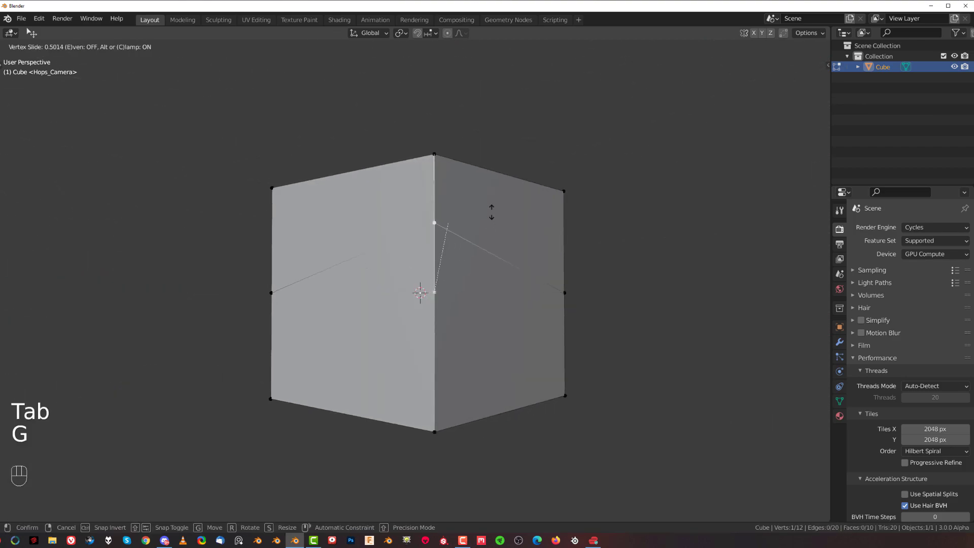
pyautogui.click(539, 246)
pyautogui.moveTo(539, 246); pyautogui.dragTo(369, 256, button='middle')
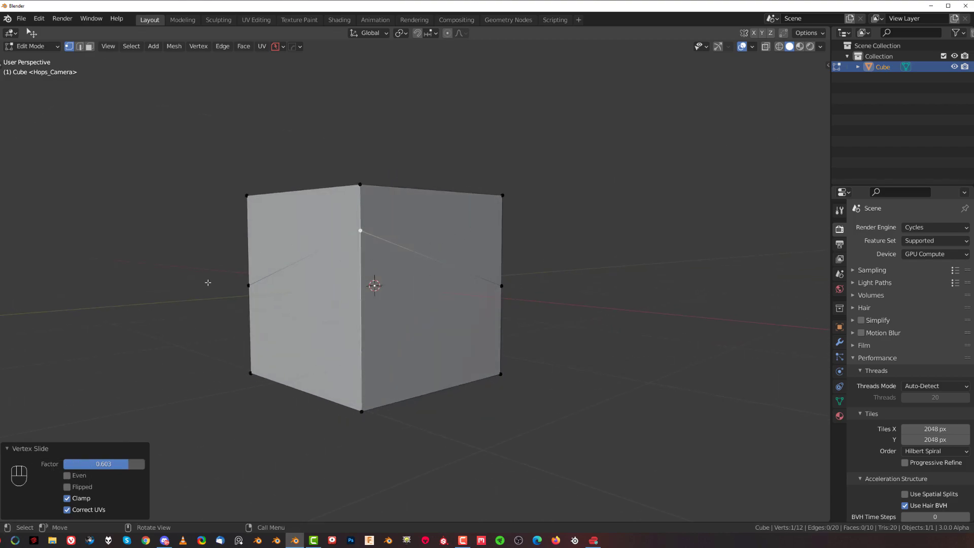
pyautogui.moveTo(207, 283)
pyautogui.mouseDown(button='middle')
pyautogui.moveTo(366, 243)
pyautogui.moveTo(525, 296)
pyautogui.moveTo(571, 278)
pyautogui.mouseUp(button='middle')
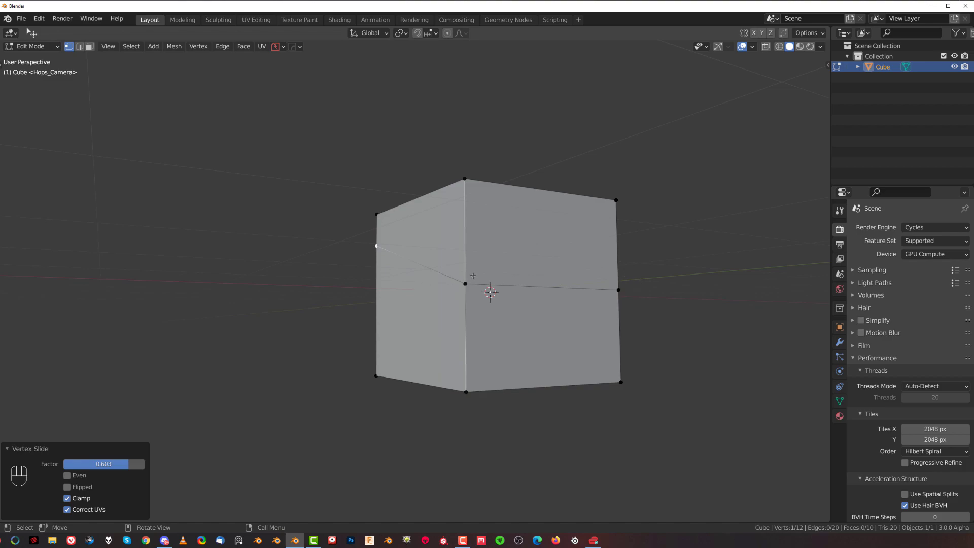
pyautogui.moveTo(472, 275); pyautogui.dragTo(488, 391, button='middle')
pyautogui.press('Tab')
# Step: Alt-select the slanted edge loop and scale it to zero on Z to level it
pyautogui.press('alt')
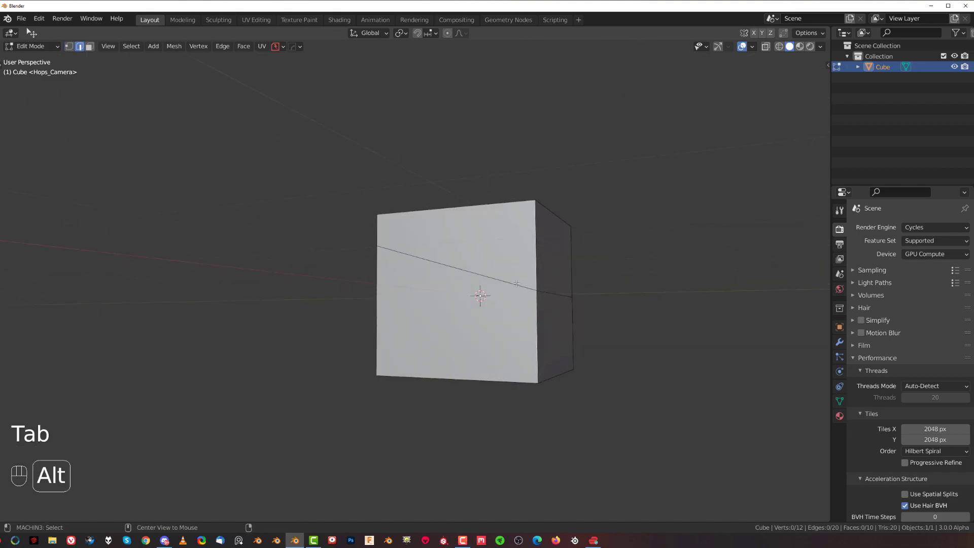
pyautogui.keyDown('alt'); pyautogui.click(516, 282); pyautogui.keyUp('alt')
pyautogui.moveTo(515, 282); pyautogui.dragTo(561, 282, button='middle')
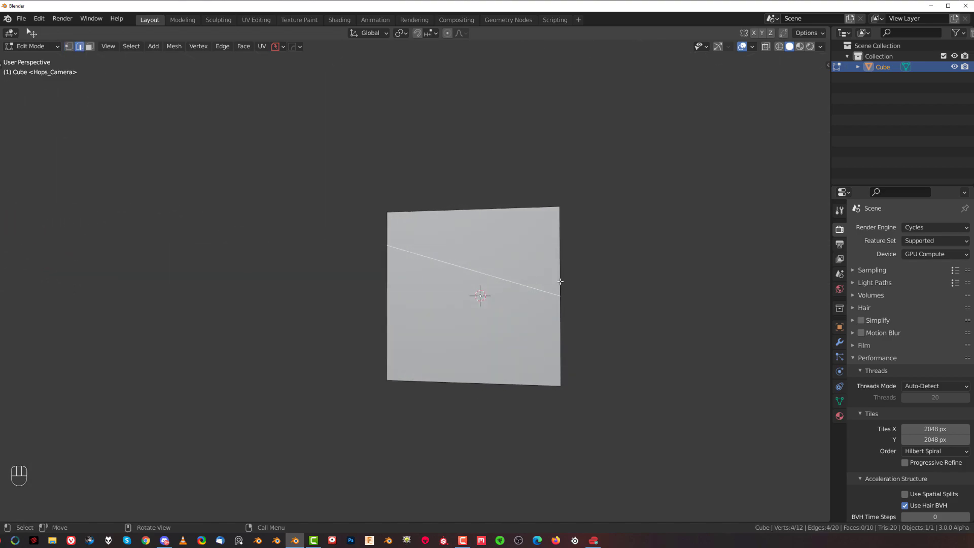
pyautogui.write('sz')
pyautogui.write('0')
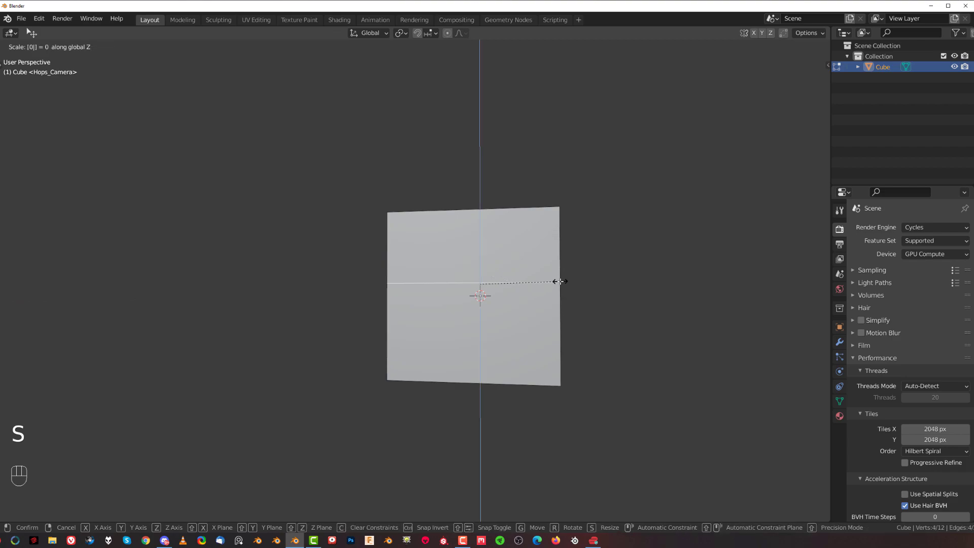
pyautogui.press('Return')
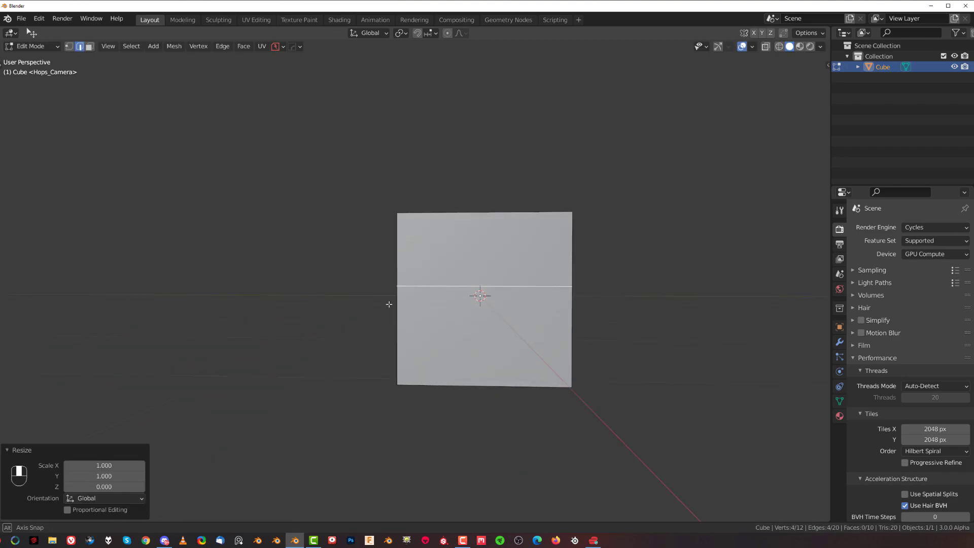
pyautogui.moveTo(387, 305)
pyautogui.mouseDown(button='middle')
pyautogui.moveTo(669, 294)
pyautogui.moveTo(430, 273)
pyautogui.mouseUp(button='middle')
pyautogui.scroll(2, 431, 273)
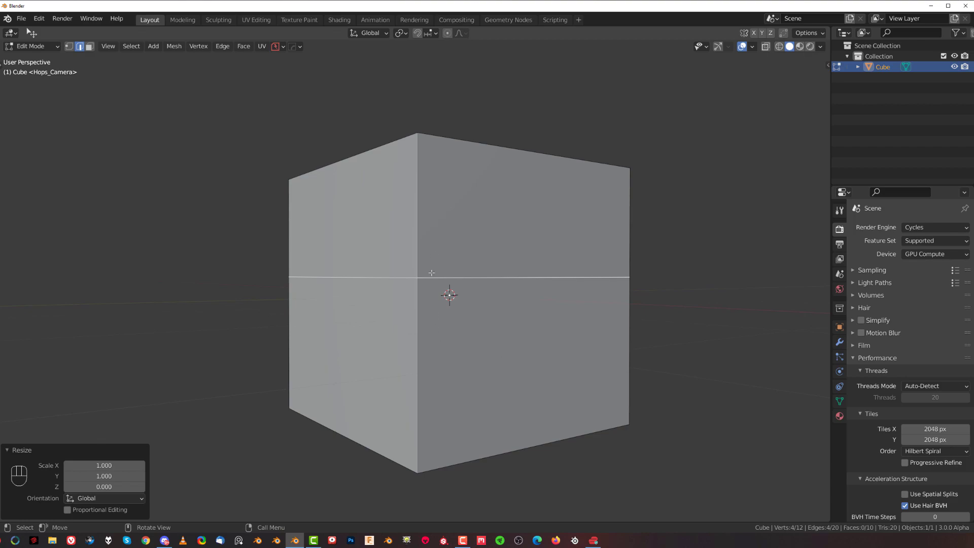
pyautogui.moveTo(432, 313); pyautogui.dragTo(447, 297, button='middle')
pyautogui.scroll(-1, 447, 297)
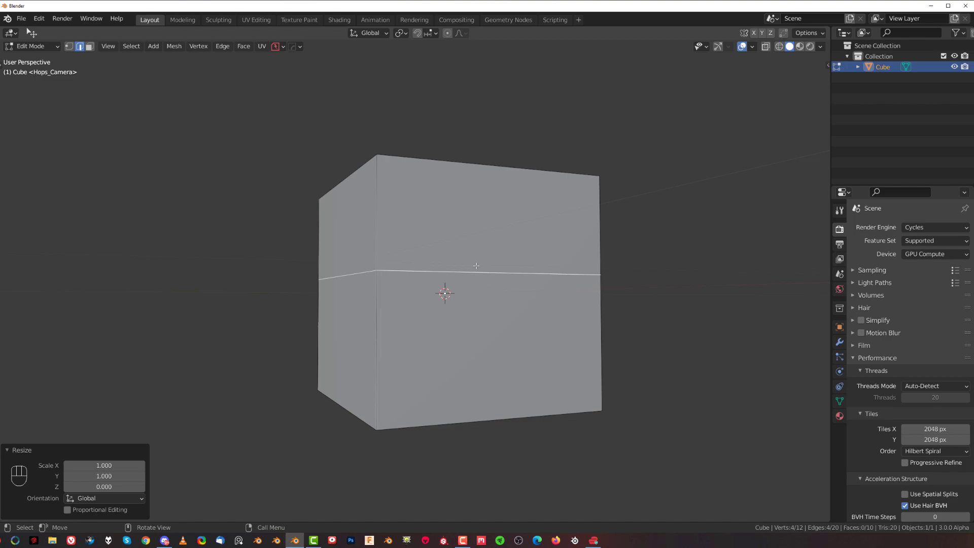
pyautogui.scroll(-4, 500, 303)
pyautogui.keyDown('shift'); pyautogui.moveTo(589, 285); pyautogui.dragTo(381, 276, button='middle'); pyautogui.keyUp('shift')
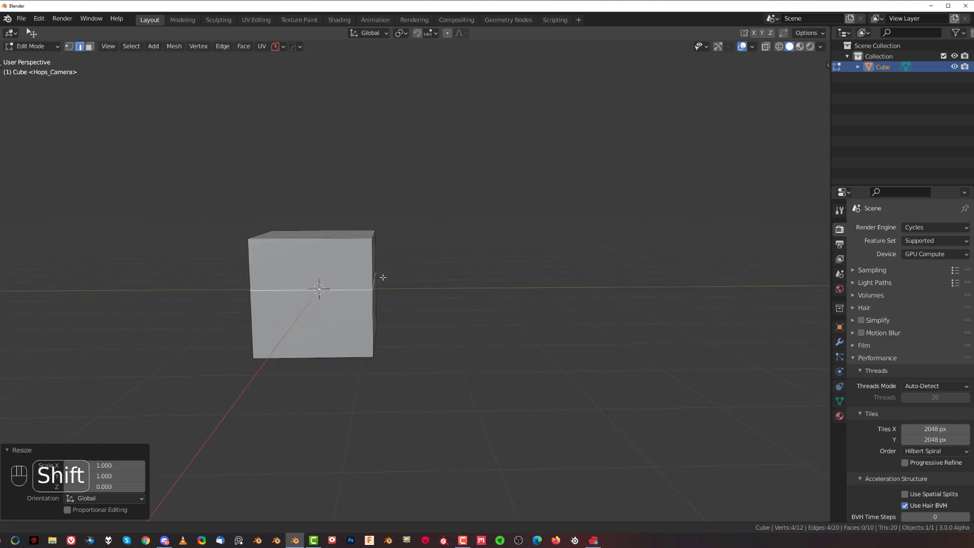
# Step: Add a plane in Object Mode and move it along Y beside the cube
pyautogui.press('Tab')
pyautogui.hotkey('shift', 'a')
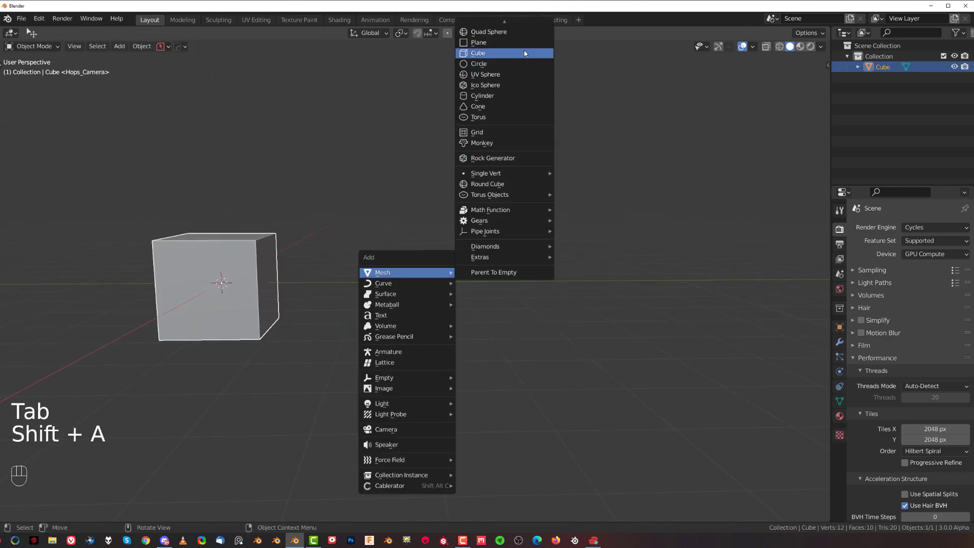
pyautogui.click(506, 42)
pyautogui.press('g')
pyautogui.press('y')
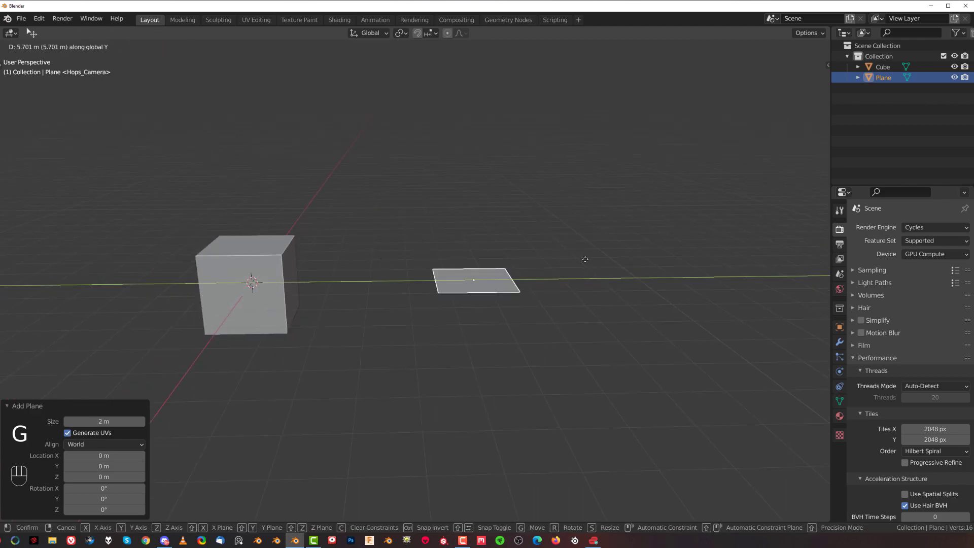
pyautogui.click(583, 251)
pyautogui.scroll(3, 532, 244)
# Step: Subdivide the plane three times into a finer grid
pyautogui.press('Tab')
pyautogui.scroll(2, 488, 281)
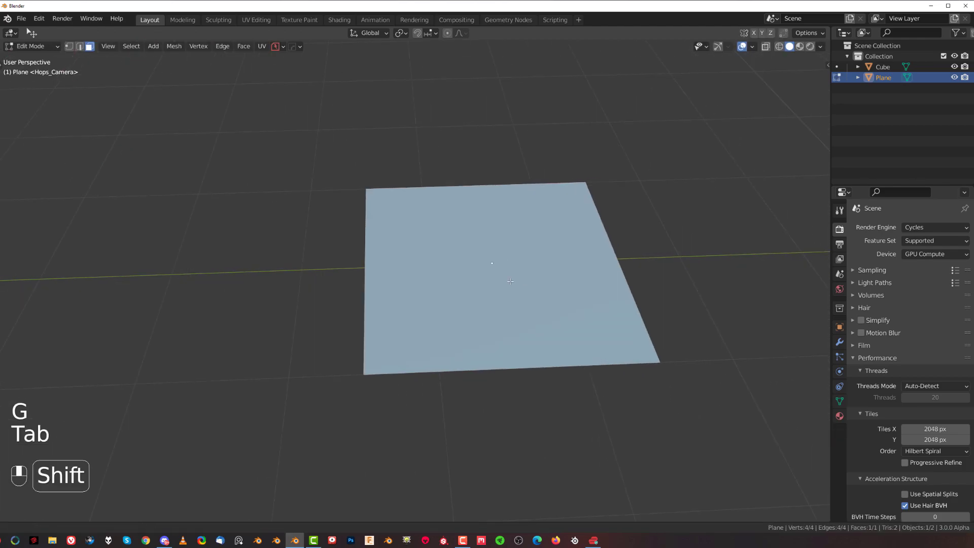
pyautogui.rightClick(488, 282)
pyautogui.click(488, 282)
pyautogui.hotkey('shift', 'r')
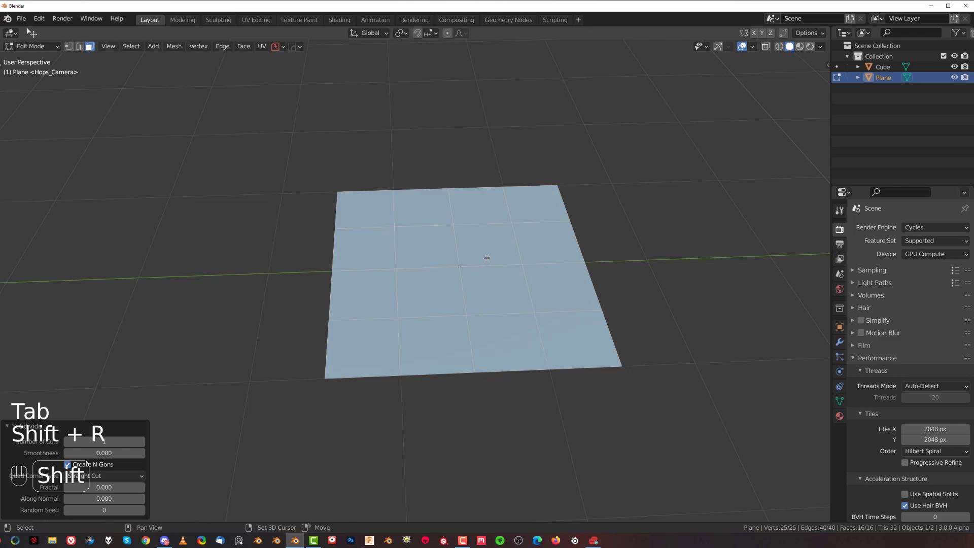
pyautogui.hotkey('shift', 'r')
pyautogui.press('Tab')
# Step: Select five grid vertices, including the centre one, and move them along Z
pyautogui.click(430, 287)
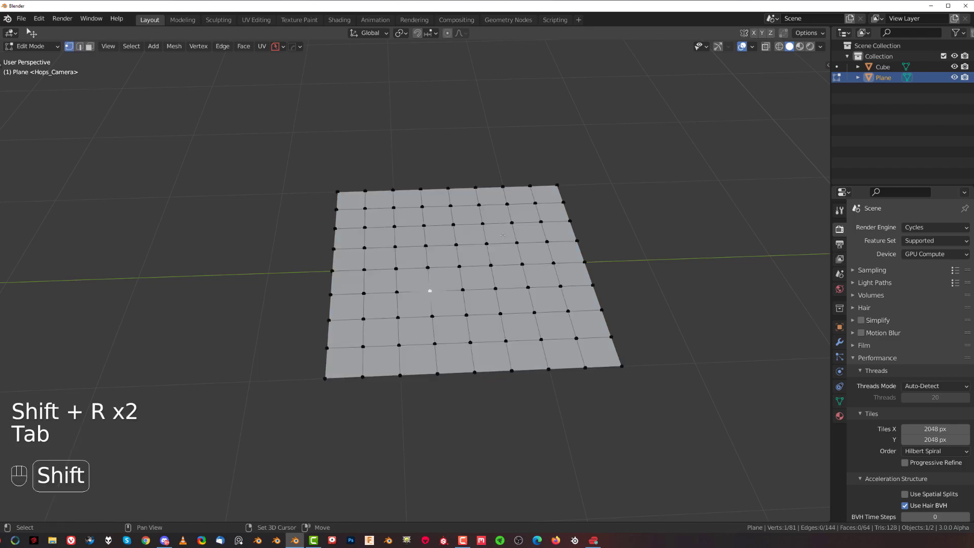
pyautogui.keyDown('shift'); pyautogui.click(511, 222); pyautogui.keyUp('shift')
pyautogui.keyDown('shift'); pyautogui.click(423, 226); pyautogui.keyUp('shift')
pyautogui.keyDown('shift'); pyautogui.click(534, 312); pyautogui.keyUp('shift')
pyautogui.keyDown('shift'); pyautogui.click(488, 277); pyautogui.keyUp('shift')
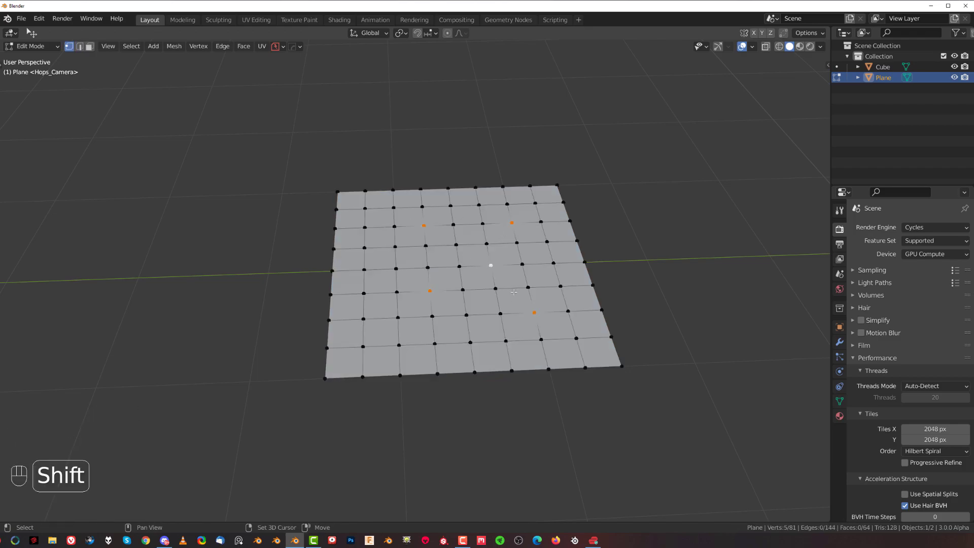
pyautogui.press('g')
pyautogui.press('z')
pyautogui.click(518, 271)
# Step: Select four other vertices and push them down along Z
pyautogui.click(428, 268)
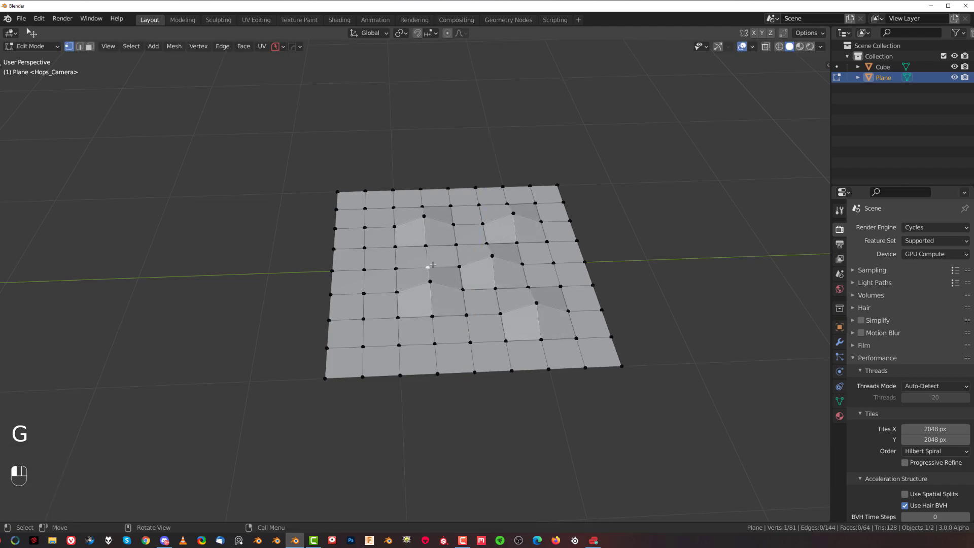
pyautogui.keyDown('shift'); pyautogui.click(395, 246); pyautogui.keyUp('shift')
pyautogui.keyDown('shift'); pyautogui.click(363, 318); pyautogui.keyUp('shift')
pyautogui.keyDown('shift'); pyautogui.click(471, 342); pyautogui.keyUp('shift')
pyautogui.press('g')
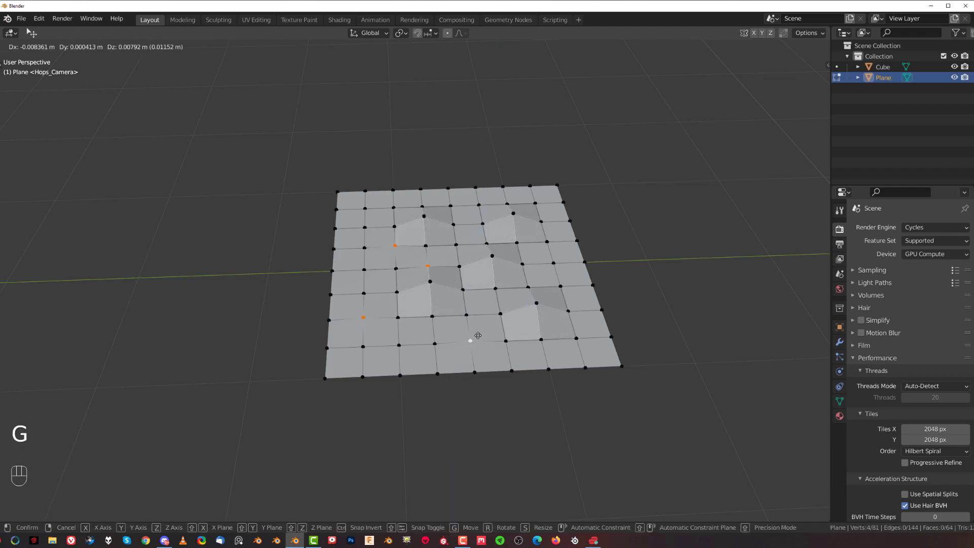
pyautogui.press('z')
pyautogui.click(463, 398)
pyautogui.scroll(-1, 524, 402)
# Step: In side orthographic view, scale all the plane's vertices to zero on Z
pyautogui.moveTo(524, 403); pyautogui.dragTo(543, 311, button='middle')
pyautogui.press('`')
pyautogui.press('KP_5')
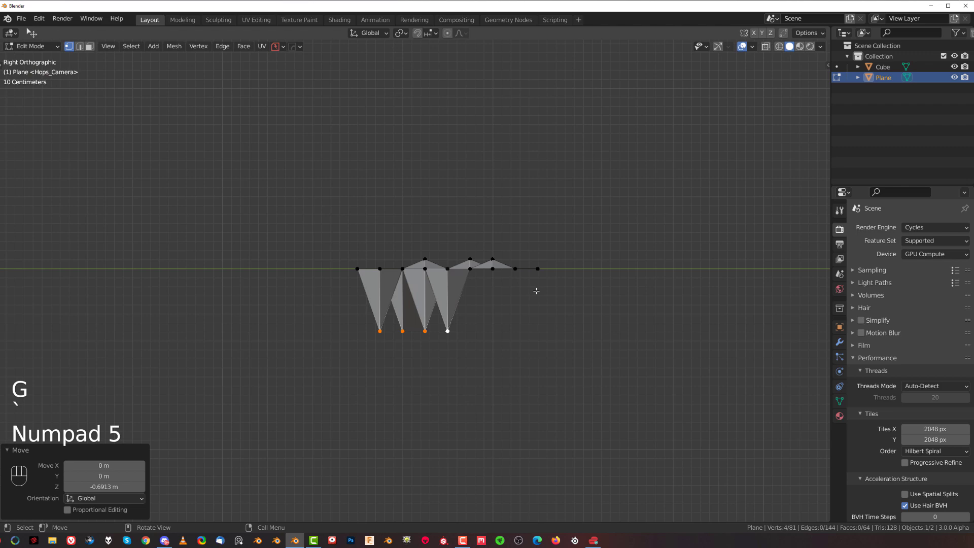
pyautogui.scroll(3, 570, 309)
pyautogui.scroll(2, 522, 297)
pyautogui.press('a')
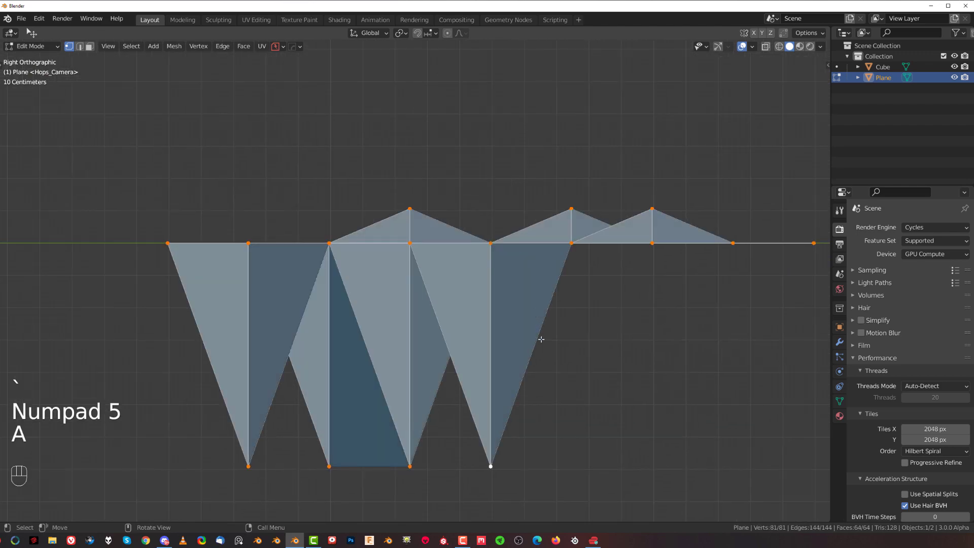
pyautogui.write('sz0')
pyautogui.click(553, 337)
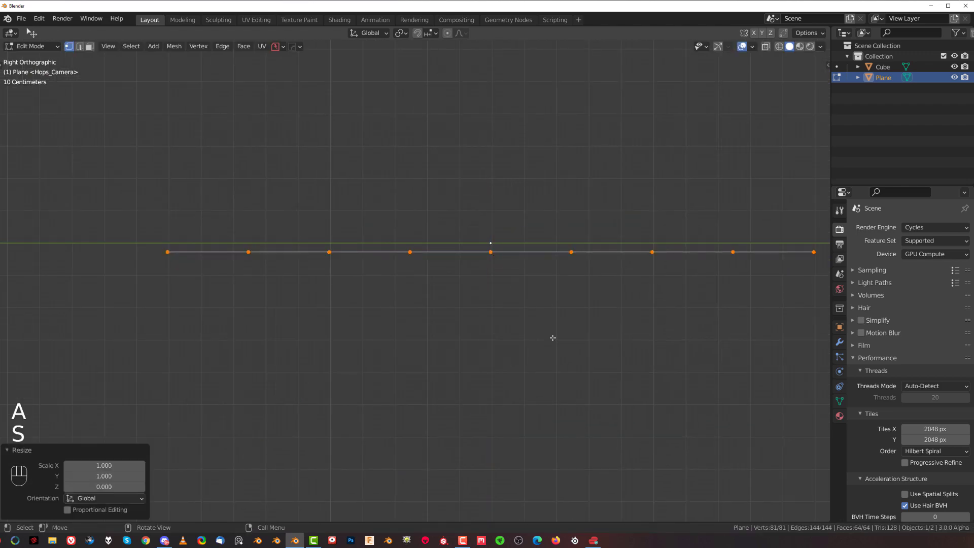
# Step: Undo the flattening and delete the plane from Object Mode
pyautogui.hotkey('ctrl', 'z')
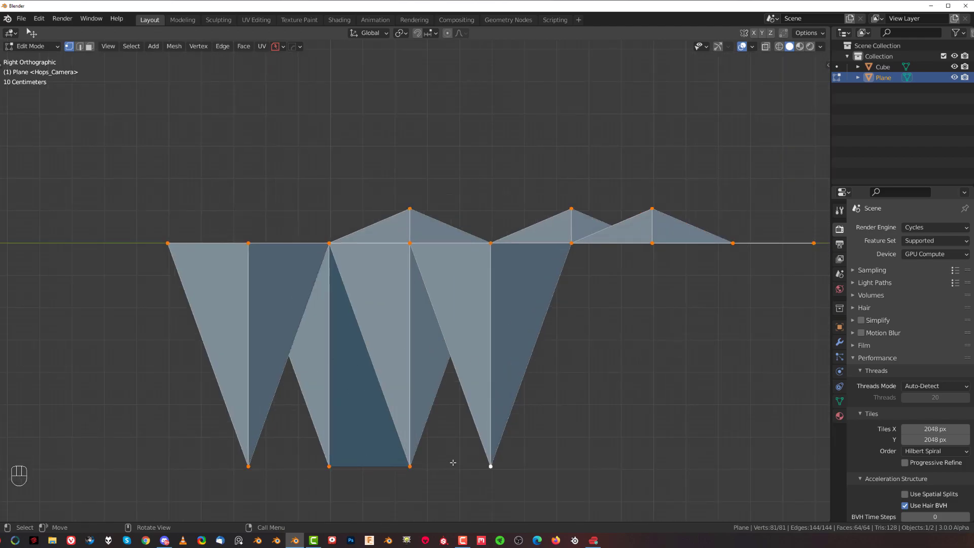
pyautogui.scroll(-1, 398, 451)
pyautogui.scroll(-1, 376, 399)
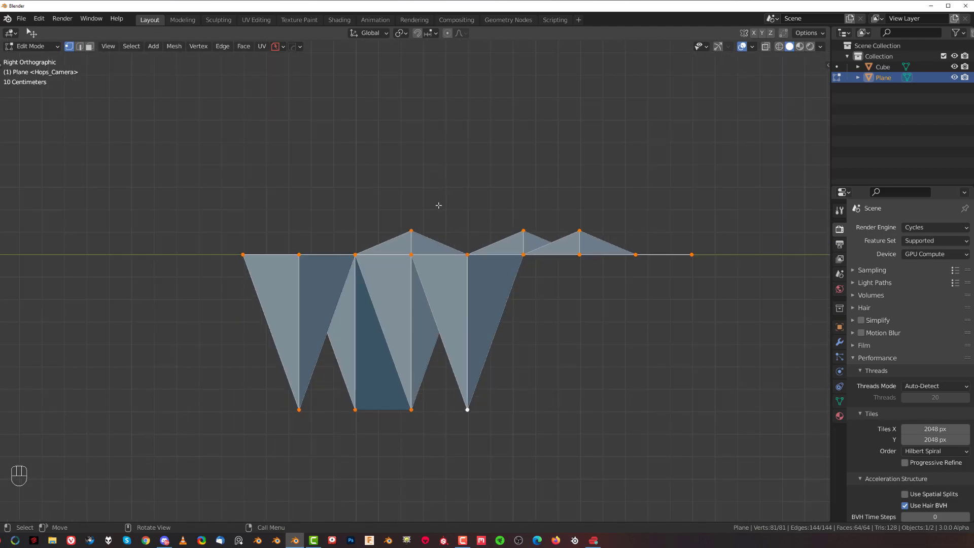
pyautogui.scroll(-1, 452, 237)
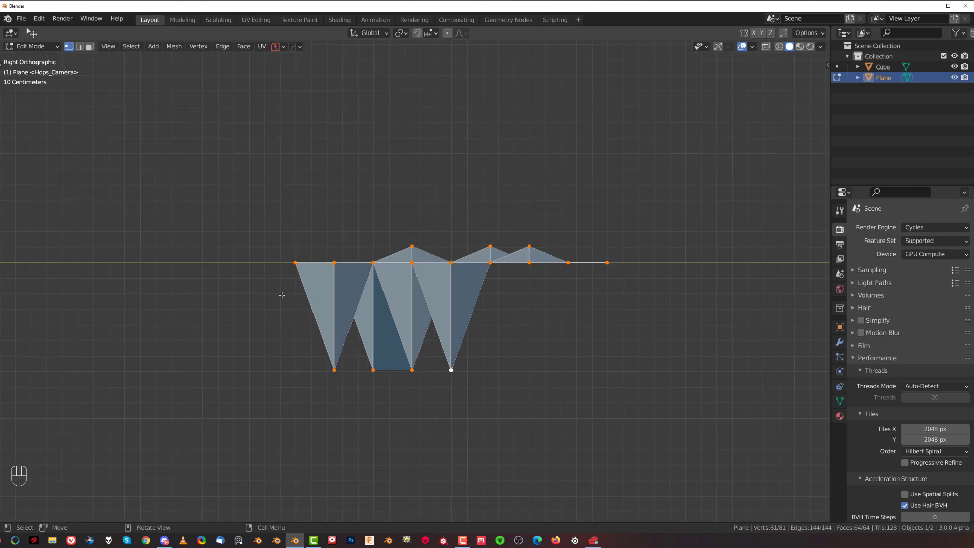
pyautogui.scroll(2, 443, 268)
pyautogui.press('Tab')
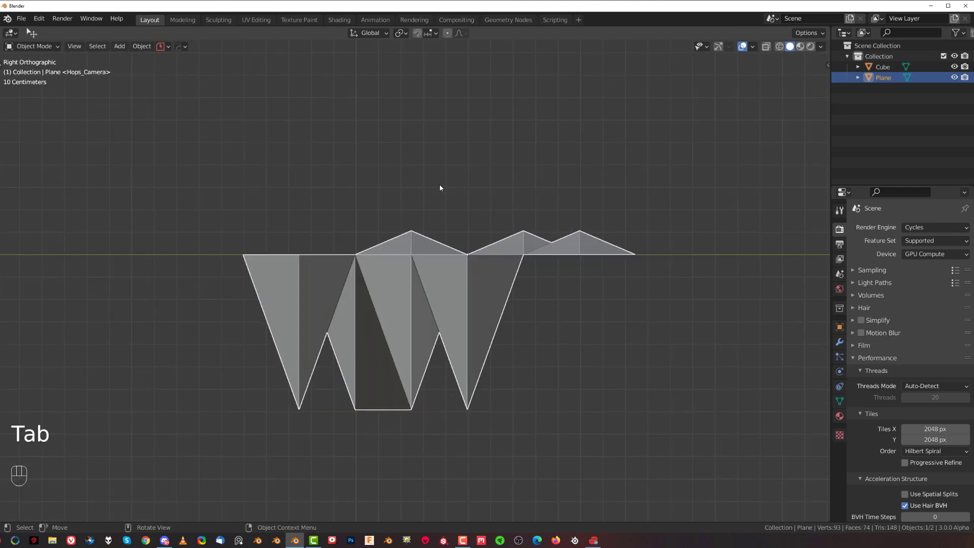
pyautogui.scroll(-1, 438, 185)
pyautogui.press('x')
# Step: Confirm the plane's deletion, then raise a vertex of the cube's middle loop along Z
pyautogui.click(423, 249)
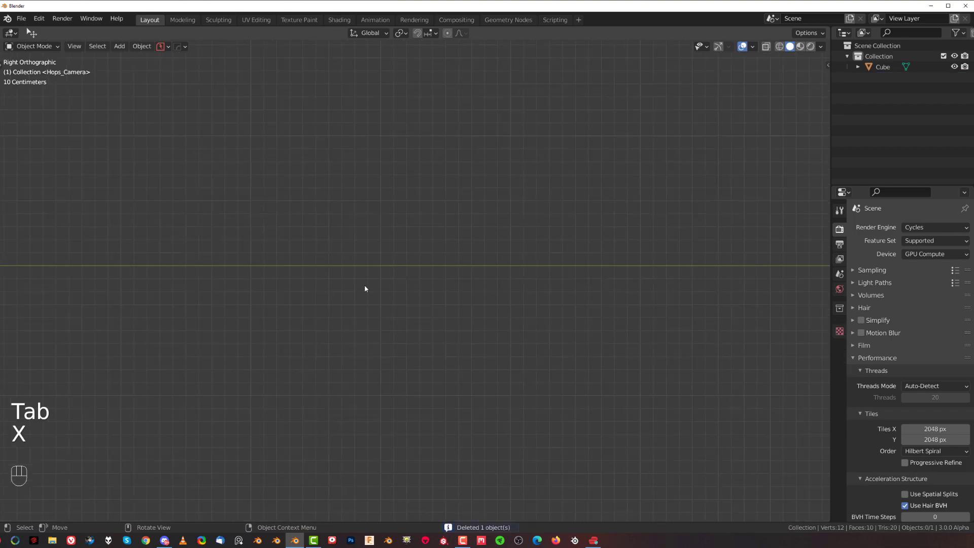
pyautogui.moveTo(365, 285)
pyautogui.keyDown('shift'); pyautogui.mouseDown(button='middle')
pyautogui.moveTo(637, 279)
pyautogui.moveTo(413, 266)
pyautogui.mouseUp(button='middle'); pyautogui.keyUp('shift')
pyautogui.scroll(2, 411, 282)
pyautogui.press('KP_5')
pyautogui.moveTo(408, 303); pyautogui.dragTo(414, 286, button='middle')
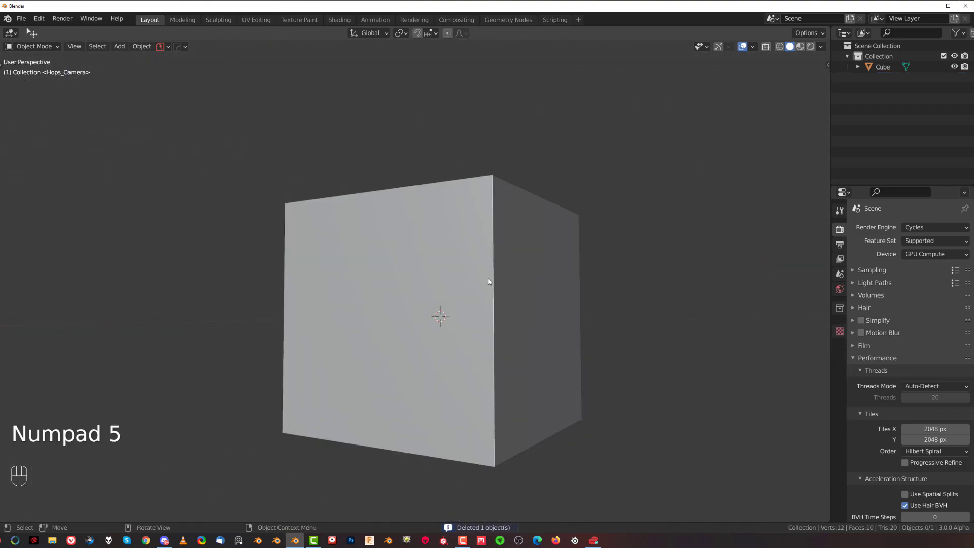
pyautogui.click(415, 287)
pyautogui.press('Tab')
pyautogui.press('Tab')
pyautogui.press('Tab')
pyautogui.press('g')
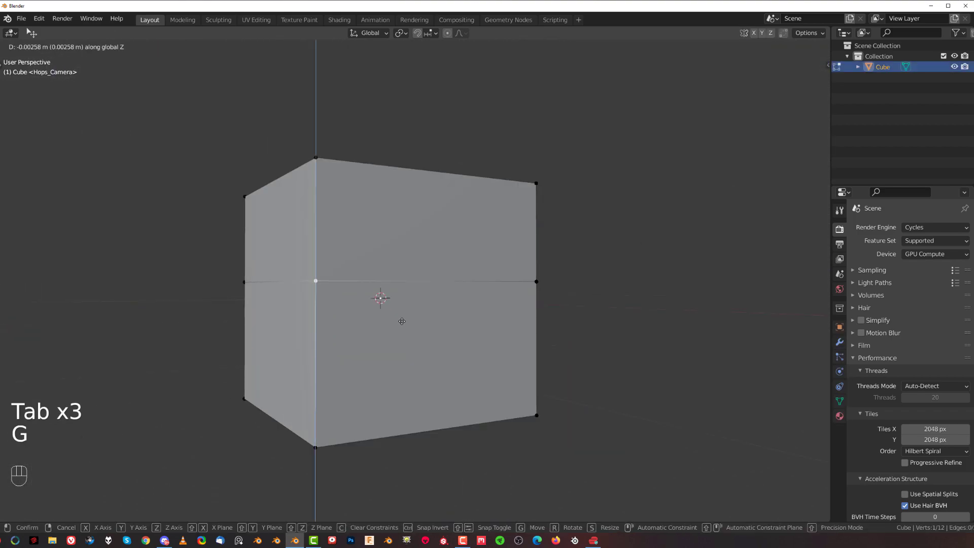
pyautogui.click(399, 242)
pyautogui.keyDown('shift'); pyautogui.moveTo(399, 243); pyautogui.dragTo(430, 266, button='middle'); pyautogui.keyUp('shift')
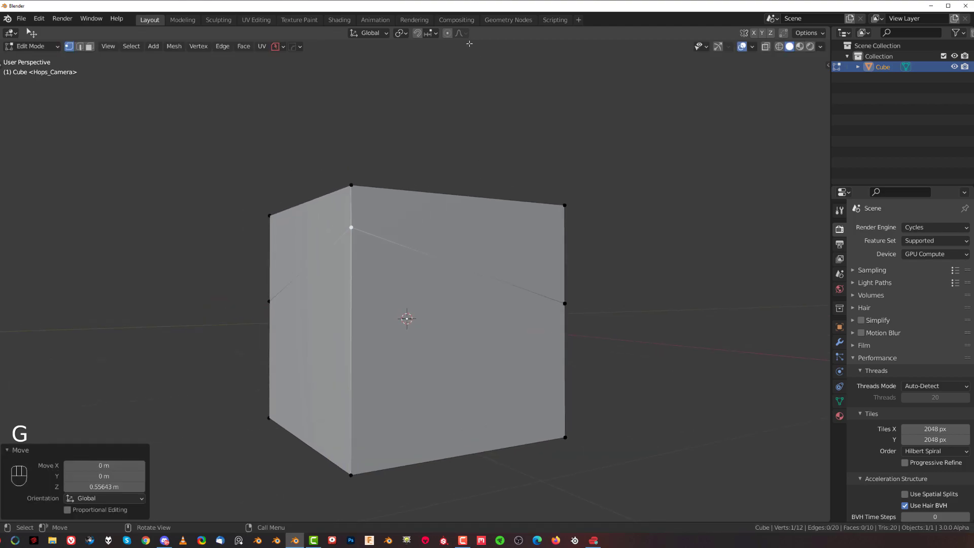
# Step: Set snapping to Vertex and Ctrl-snap the raised vertex level with the right vertex
pyautogui.click(433, 34)
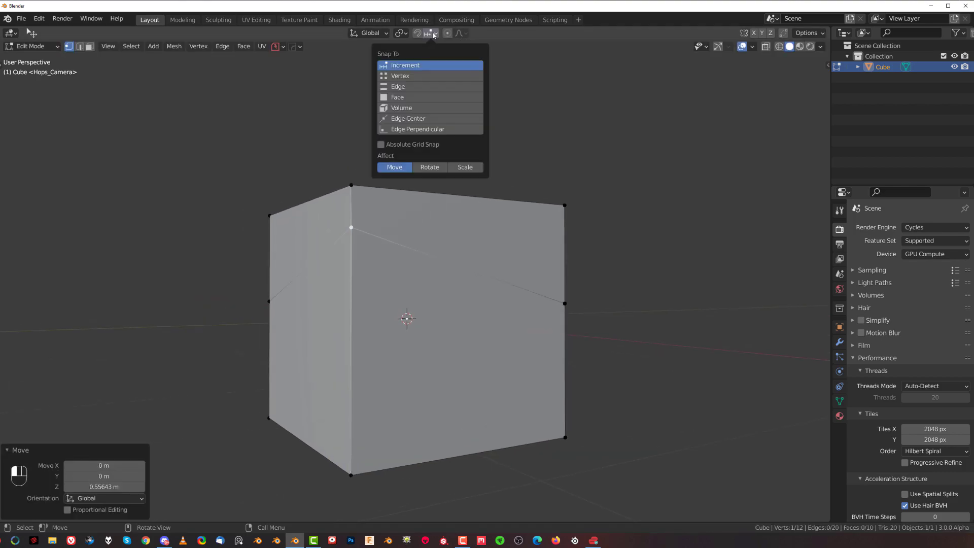
pyautogui.click(431, 75)
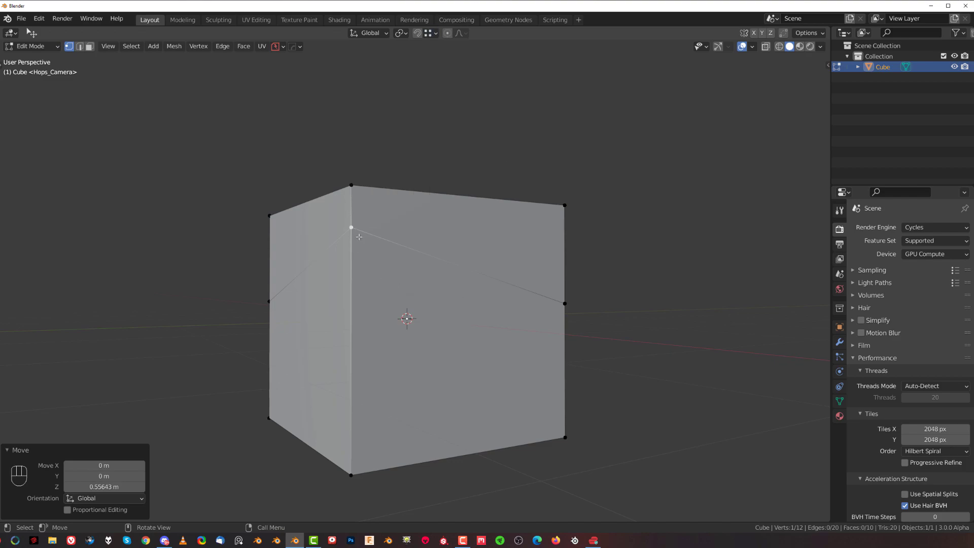
pyautogui.press('g')
pyautogui.press('z')
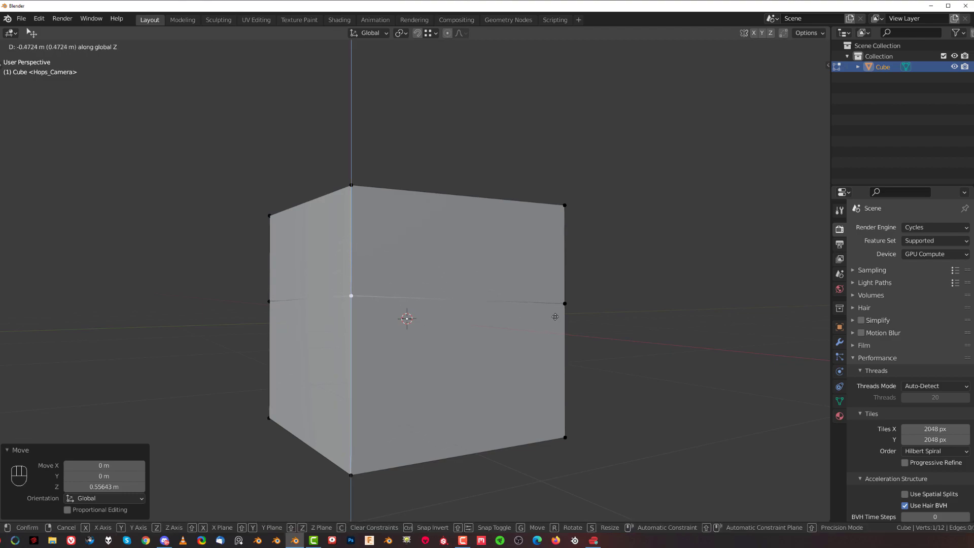
pyautogui.press('ctrl')
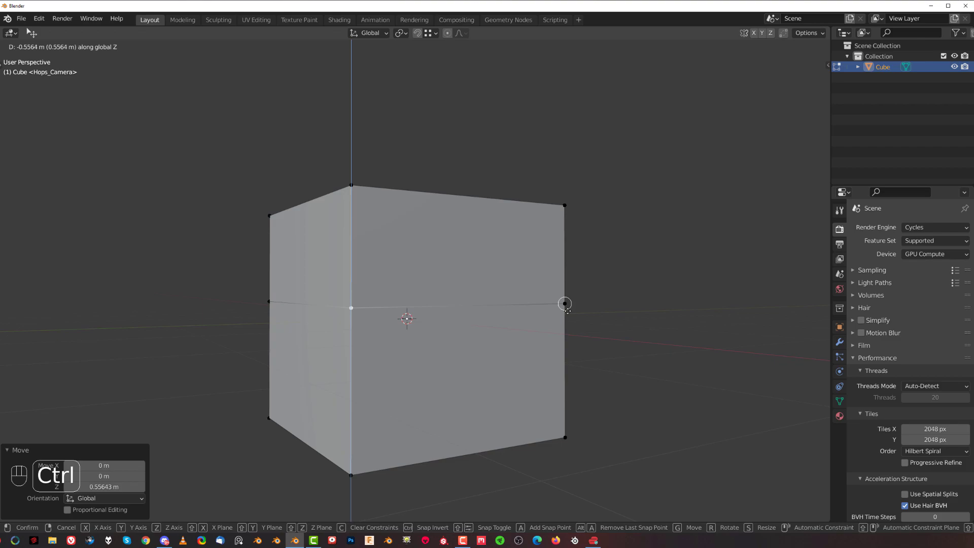
pyautogui.click(565, 304)
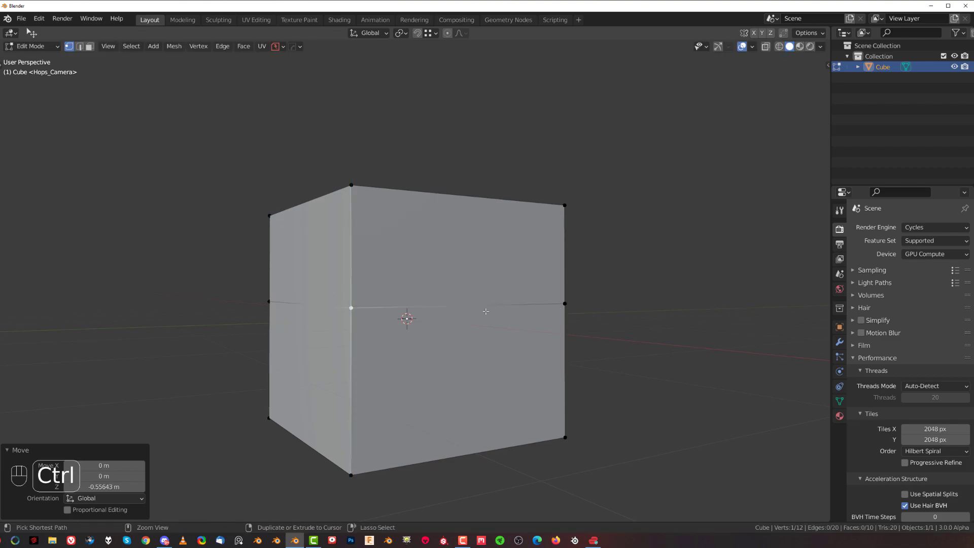
pyautogui.moveTo(486, 311)
pyautogui.mouseDown(button='middle')
pyautogui.moveTo(573, 279)
pyautogui.moveTo(463, 263)
pyautogui.mouseUp(button='middle')
pyautogui.press('Tab')
# Step: Replace the cube with a new plane and enter its Edit Mode
pyautogui.press('x')
pyautogui.click(462, 260)
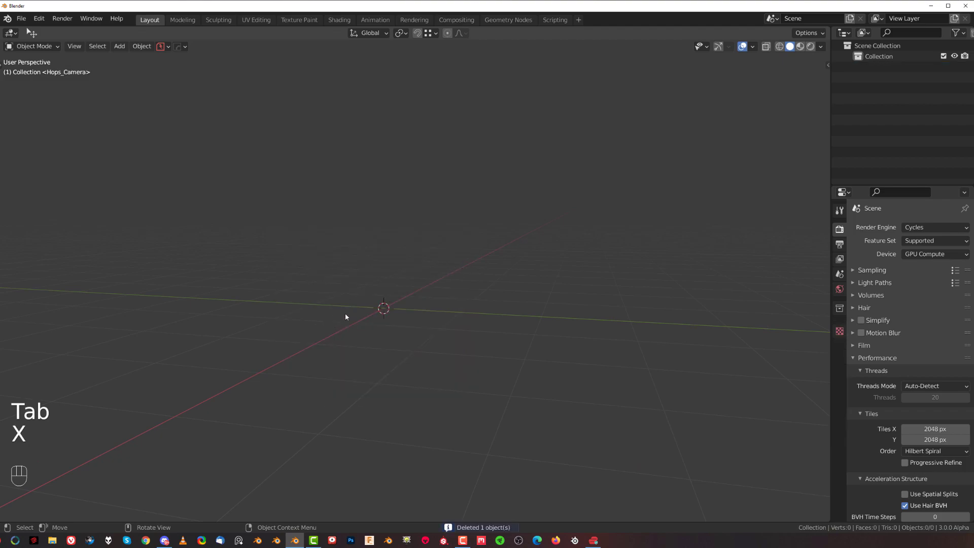
pyautogui.moveTo(344, 313); pyautogui.dragTo(389, 295, button='middle')
pyautogui.hotkey('shift', 'a')
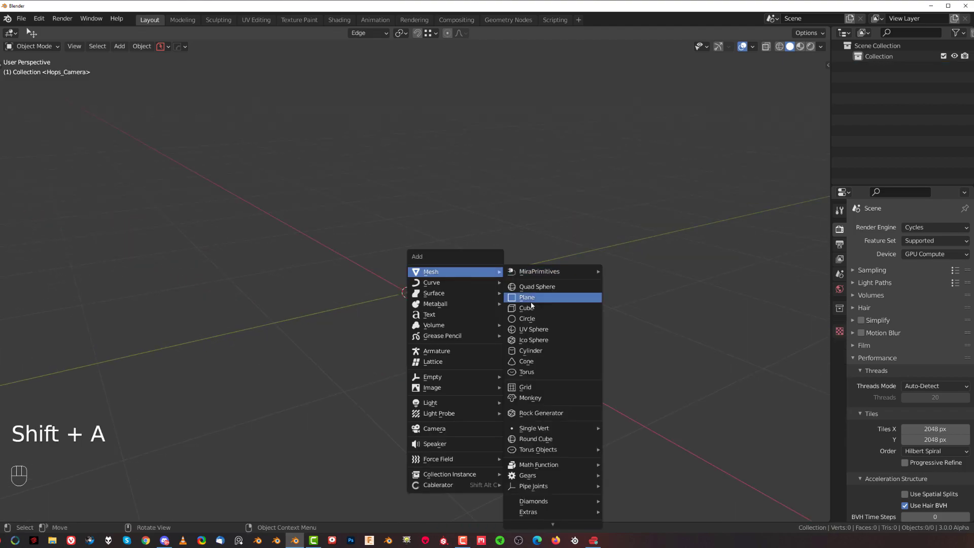
pyautogui.click(531, 300)
pyautogui.scroll(-3, 528, 302)
pyautogui.scroll(2, 502, 291)
pyautogui.press('Tab')
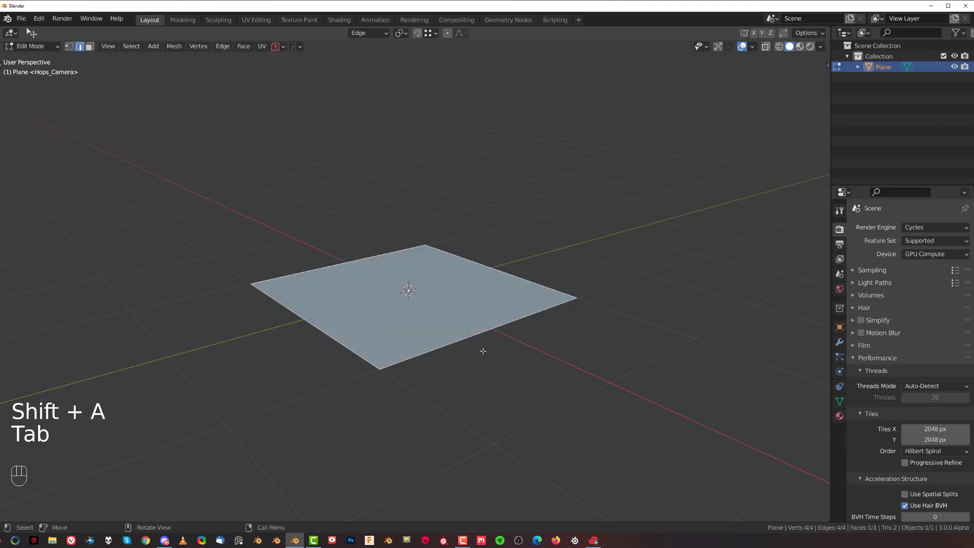
# Step: Subdivide one edge of the plane and switch to vertex selection
pyautogui.click(482, 351)
pyautogui.rightClick(482, 341)
pyautogui.click(472, 225)
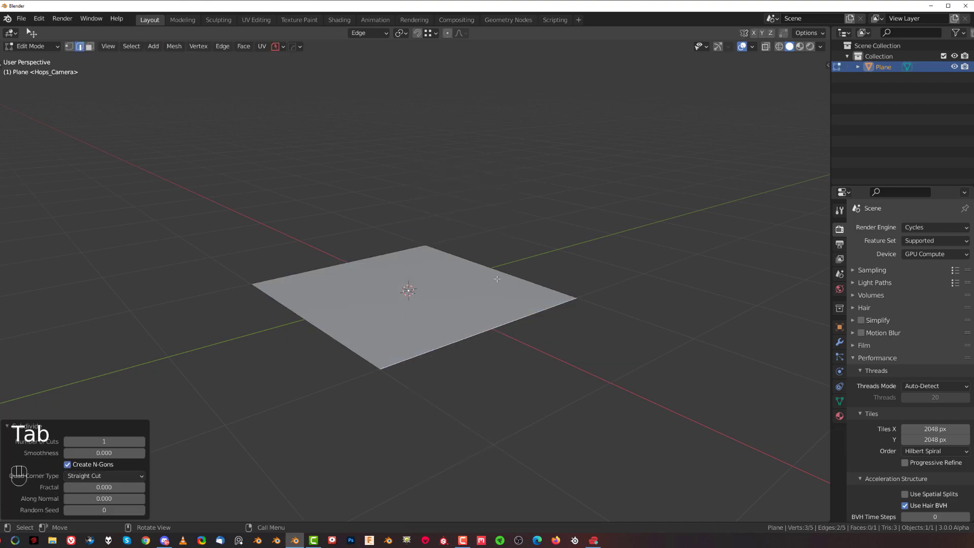
pyautogui.press('1')
pyautogui.moveTo(481, 347); pyautogui.dragTo(448, 314, button='middle')
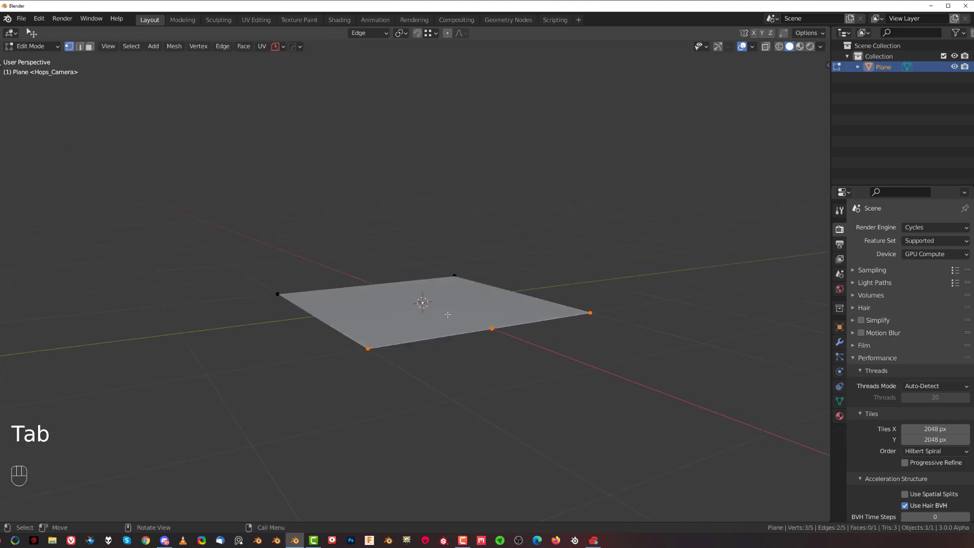
# Step: Cancel a move of the new middle vertex, then raise the front-left vertex
pyautogui.click(492, 326)
pyautogui.press('g')
pyautogui.rightClick(418, 350)
pyautogui.click(380, 347)
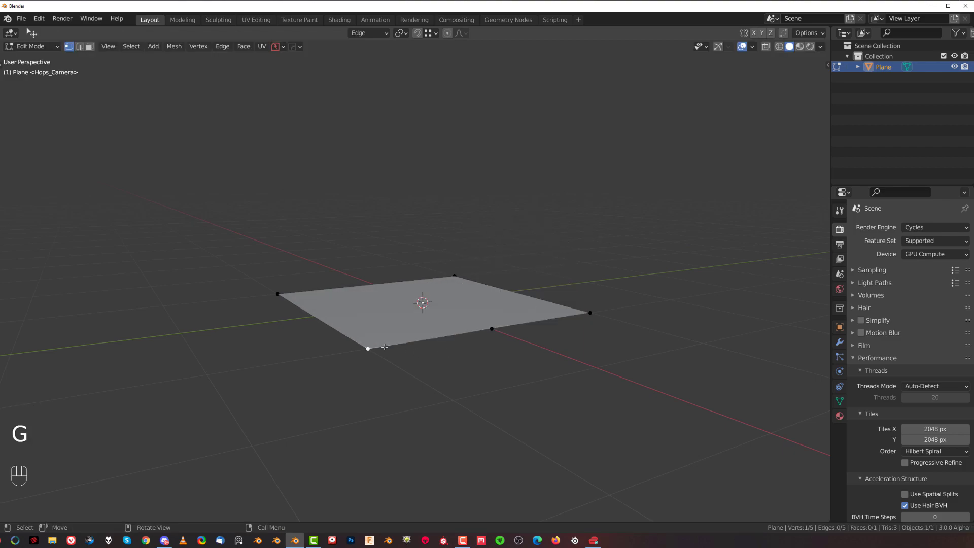
pyautogui.press('g')
pyautogui.click(411, 243)
# Step: Move the right vertex upward and shift the bottom vertex out of line
pyautogui.click(590, 313)
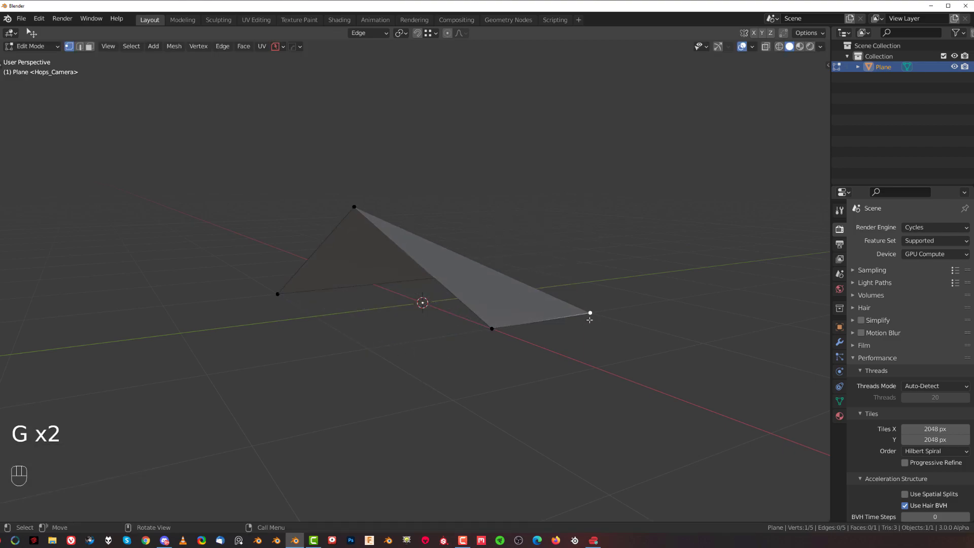
pyautogui.press('g')
pyautogui.click(586, 290)
pyautogui.click(492, 329)
pyautogui.moveTo(493, 329)
pyautogui.mouseDown(button='middle')
pyautogui.moveTo(475, 342)
pyautogui.moveTo(311, 361)
pyautogui.moveTo(513, 302)
pyautogui.moveTo(428, 355)
pyautogui.moveTo(389, 356)
pyautogui.moveTo(426, 336)
pyautogui.moveTo(442, 304)
pyautogui.moveTo(502, 317)
pyautogui.moveTo(301, 298)
pyautogui.moveTo(355, 385)
pyautogui.moveTo(392, 270)
pyautogui.moveTo(308, 199)
pyautogui.mouseUp(button='middle')
pyautogui.press('g')
pyautogui.click(474, 343)
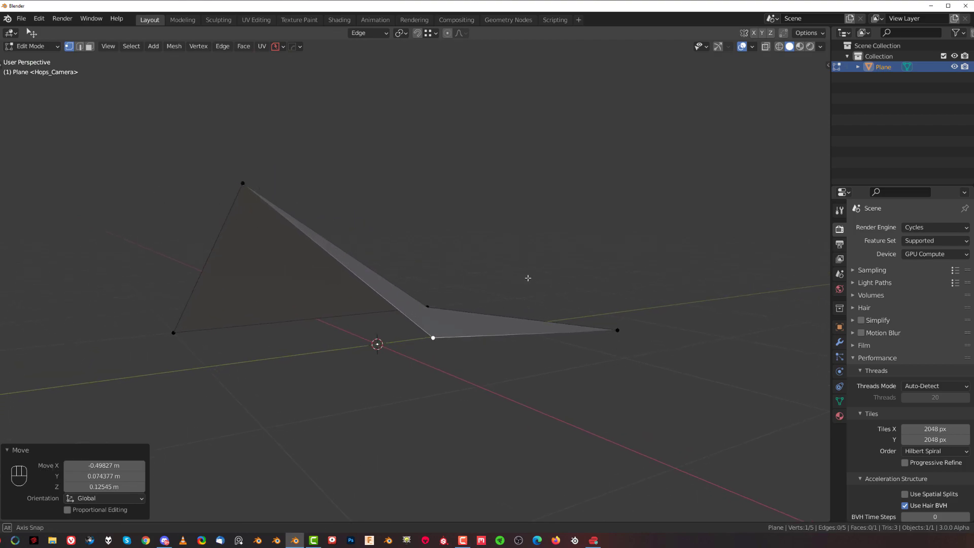
# Step: Select the top and right vertices and save their edge as the Edge.001 orientation
pyautogui.moveTo(528, 279); pyautogui.dragTo(170, 166, button='middle')
pyautogui.moveTo(342, 239); pyautogui.dragTo(256, 166, button='middle')
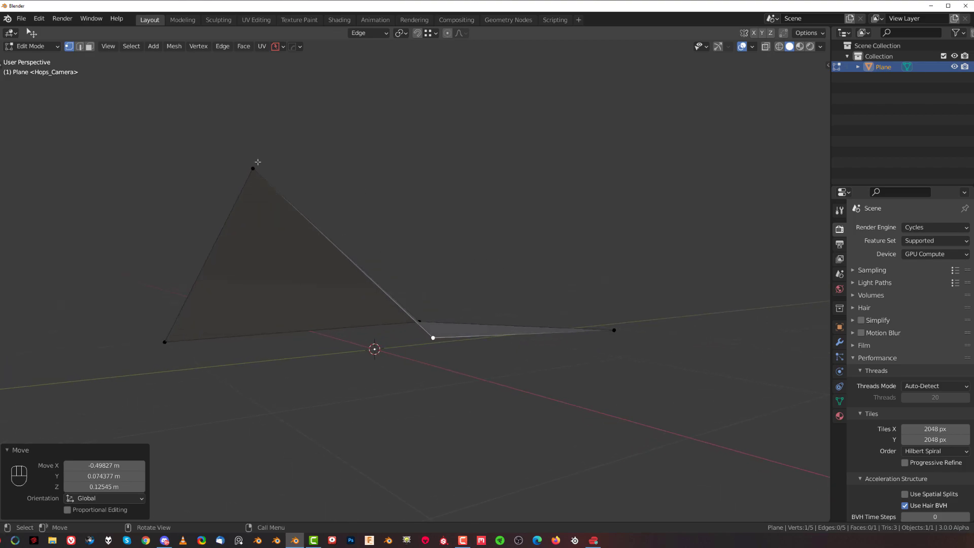
pyautogui.click(256, 166)
pyautogui.keyDown('shift'); pyautogui.click(615, 329); pyautogui.keyUp('shift')
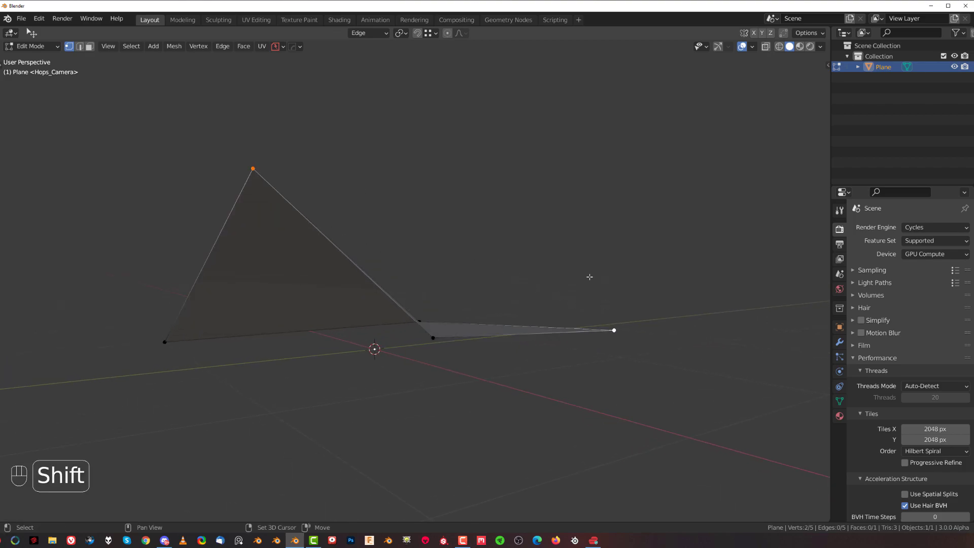
pyautogui.click(387, 32)
pyautogui.click(416, 66)
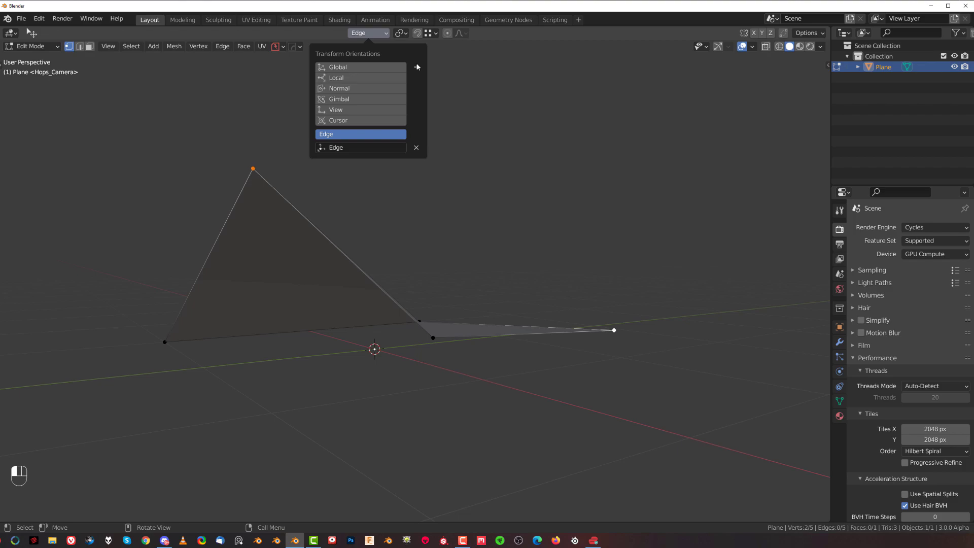
pyautogui.click(416, 68)
pyautogui.moveTo(491, 311); pyautogui.dragTo(256, 163, button='middle')
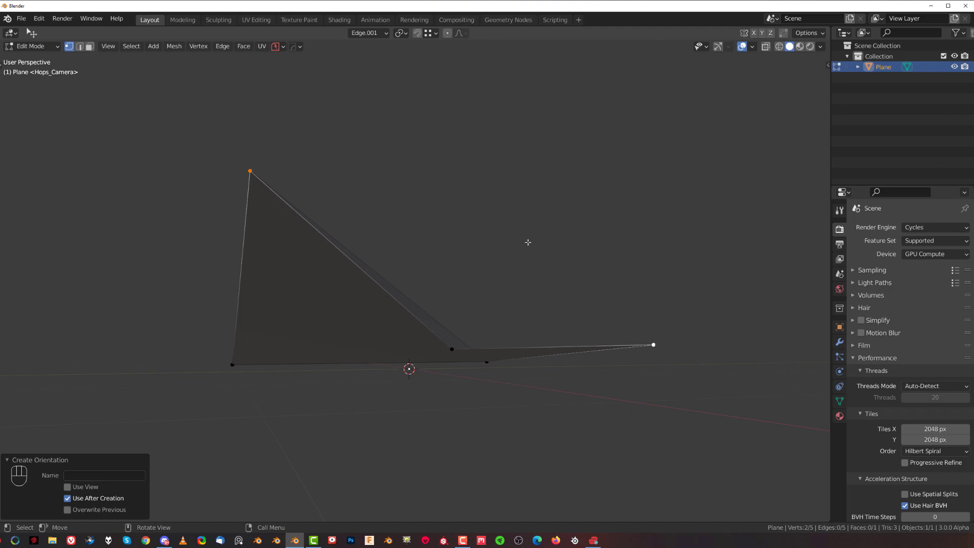
# Step: Snap the 3D cursor to the selection and set the transform orientation to Edge.001
pyautogui.hotkey('shift', 's')
pyautogui.click(464, 242)
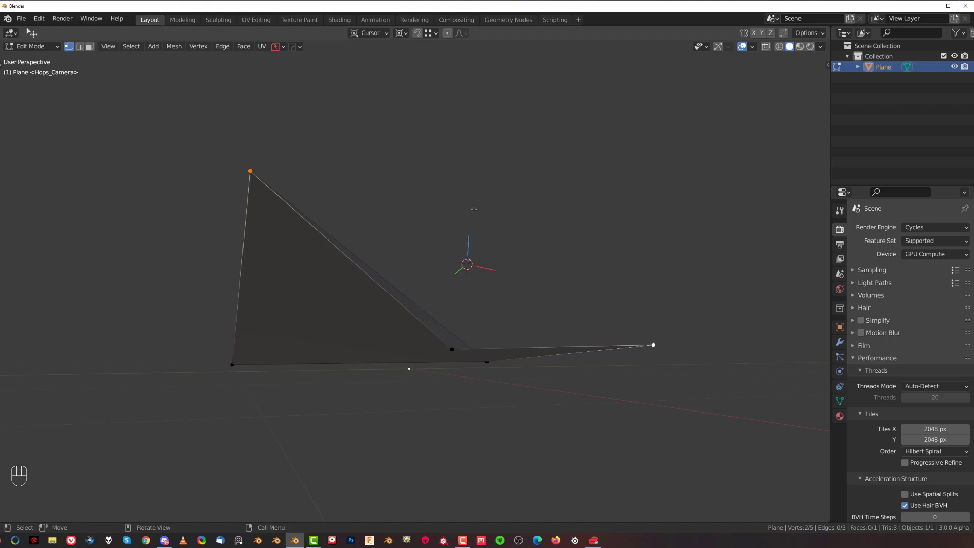
pyautogui.click(379, 33)
pyautogui.click(380, 33)
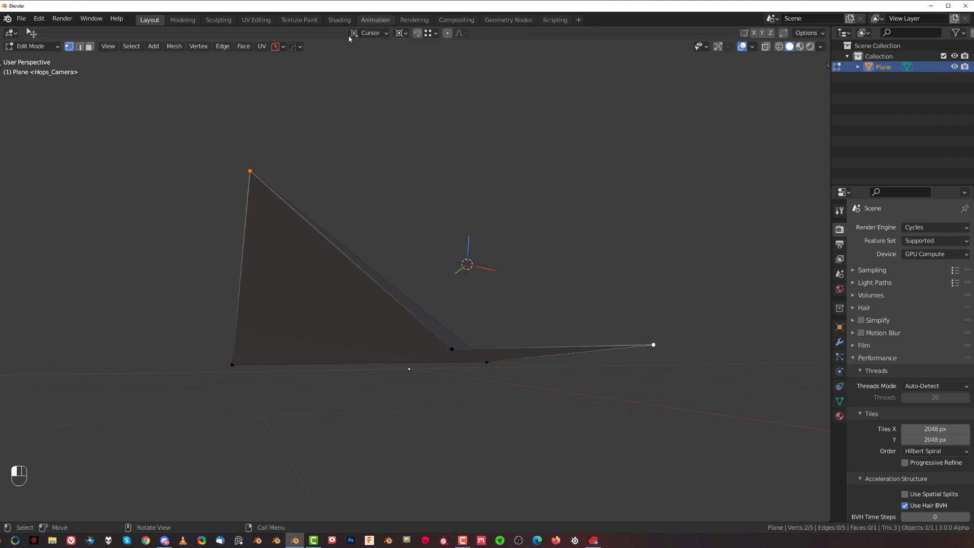
pyautogui.click(378, 35)
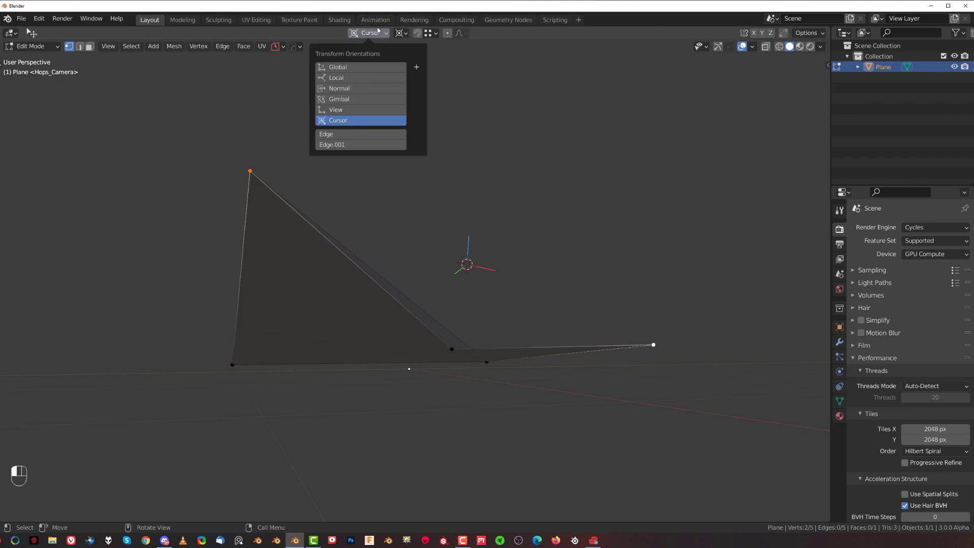
pyautogui.click(384, 145)
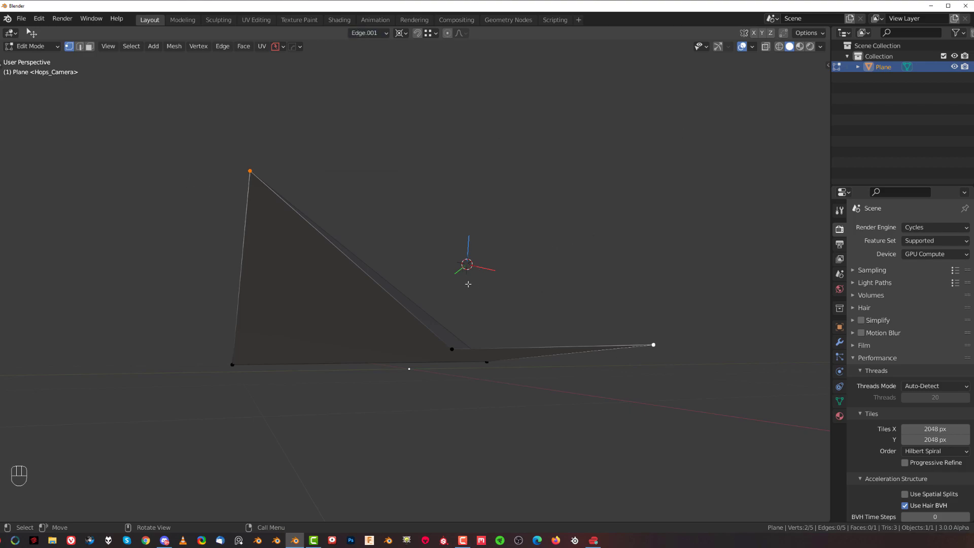
# Step: Scale the three selected vertices to zero along Edge.001's Z axis
pyautogui.moveTo(468, 283); pyautogui.dragTo(482, 337, button='middle')
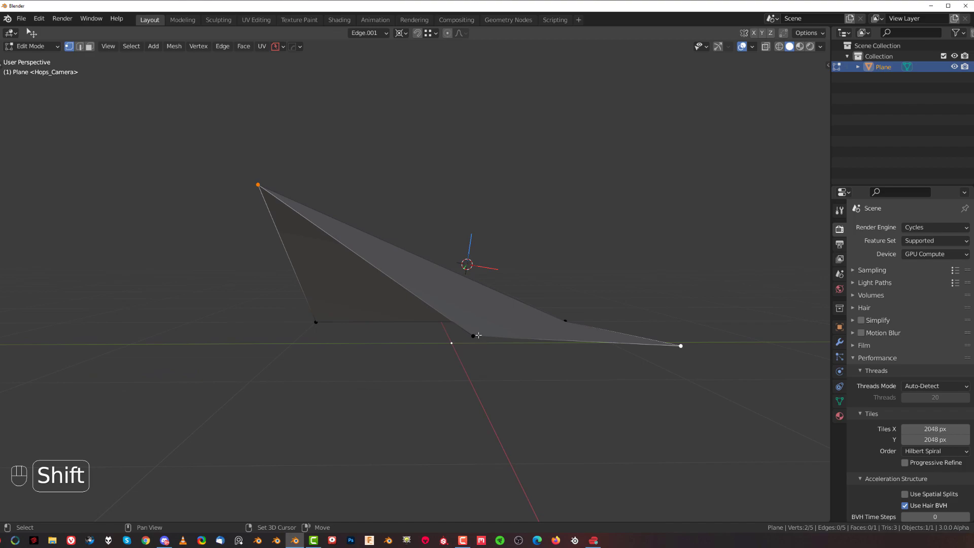
pyautogui.moveTo(549, 266); pyautogui.dragTo(561, 254, button='middle')
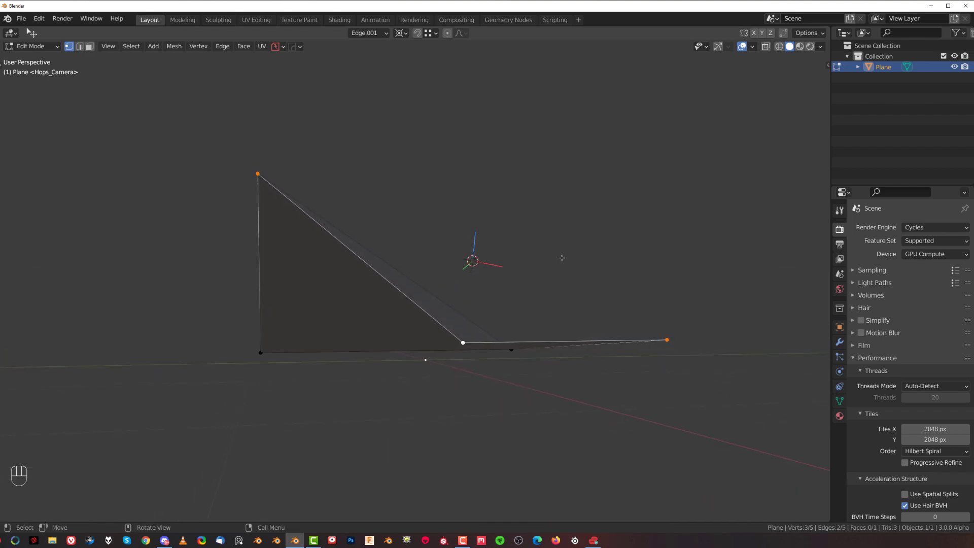
pyautogui.press('s')
pyautogui.press('z')
pyautogui.press('0')
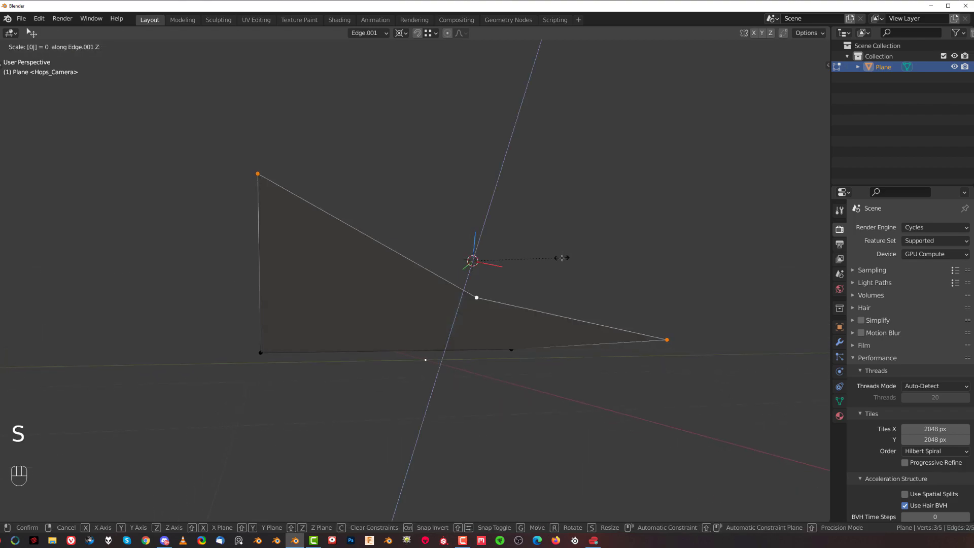
pyautogui.click(484, 257)
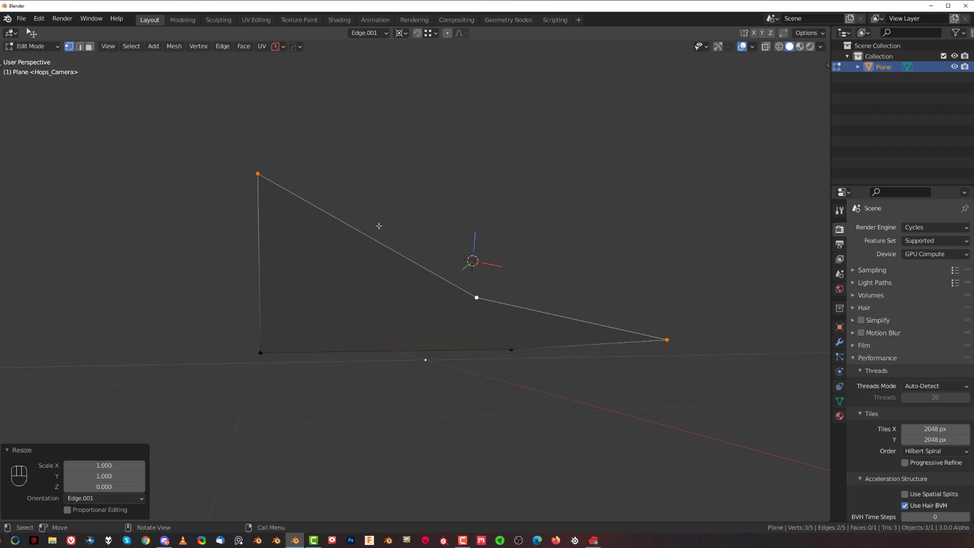
# Step: Start a Y-axis scale, cancel it, and orbit to see the plane face-on
pyautogui.moveTo(562, 264); pyautogui.dragTo(466, 257, button='middle')
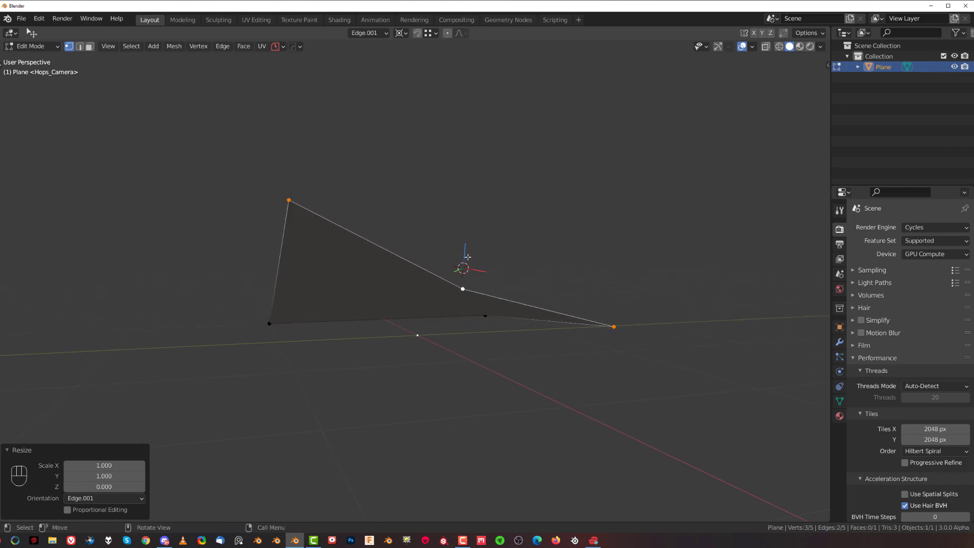
pyautogui.press('s')
pyautogui.press('y')
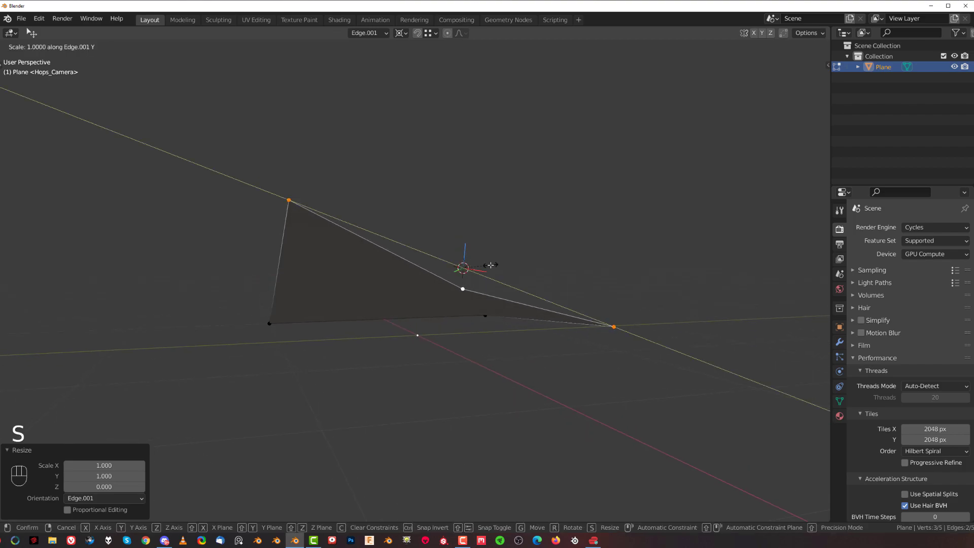
pyautogui.rightClick(490, 265)
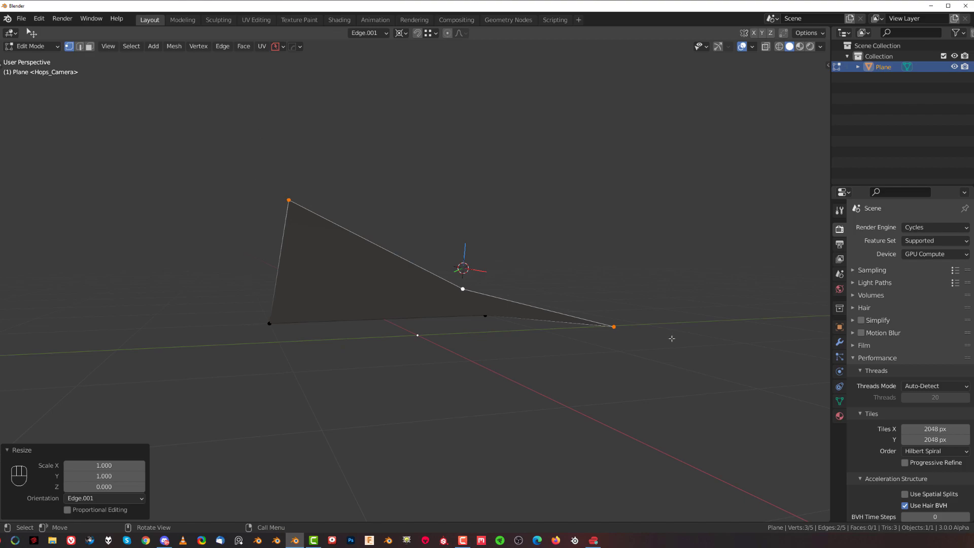
pyautogui.moveTo(445, 241); pyautogui.dragTo(438, 230, button='middle')
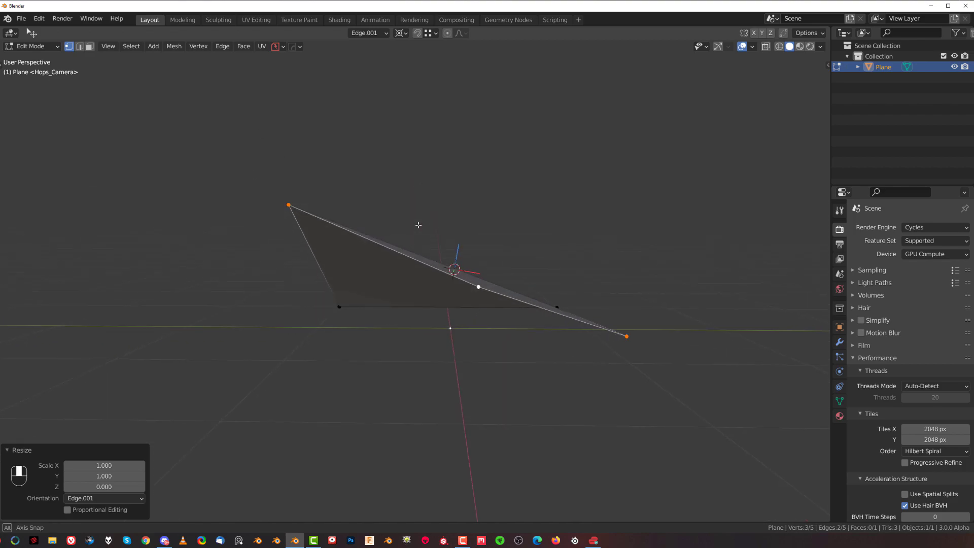
pyautogui.moveTo(418, 225); pyautogui.dragTo(396, 212, button='middle')
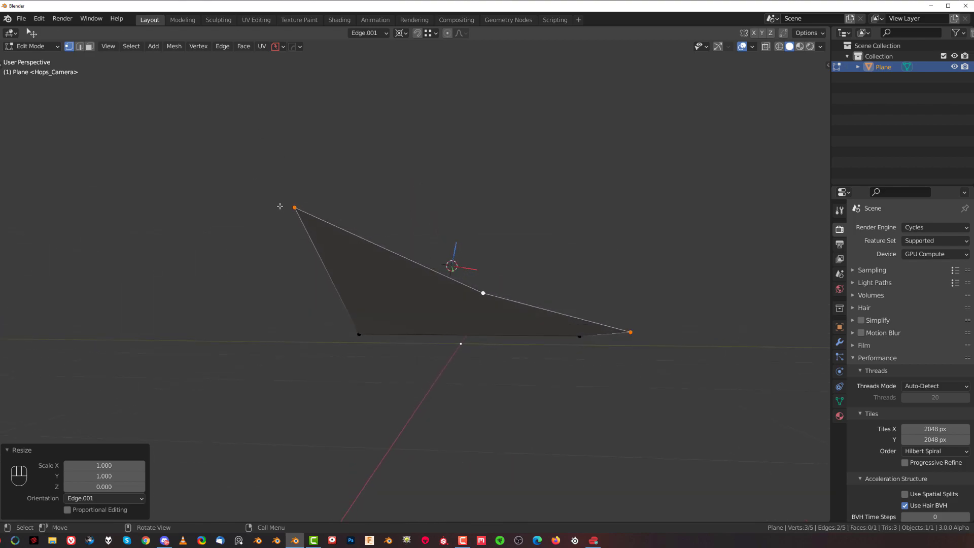
pyautogui.moveTo(283, 221)
pyautogui.mouseDown(button='middle')
pyautogui.moveTo(365, 381)
pyautogui.moveTo(329, 394)
pyautogui.mouseUp(button='middle')
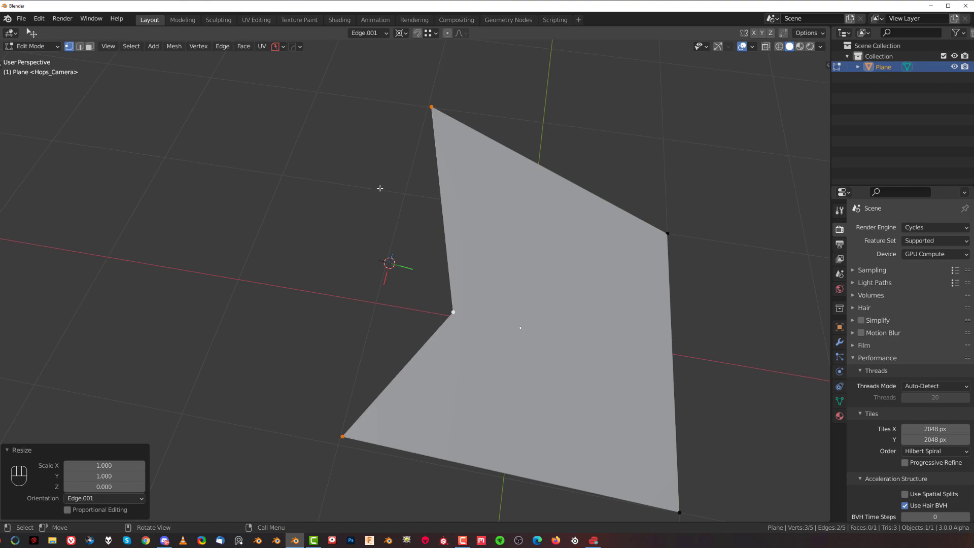
# Step: Zero-scale the selected vertices along Edge.001's X axis, then inspect the plane in Object Mode
pyautogui.click(433, 108)
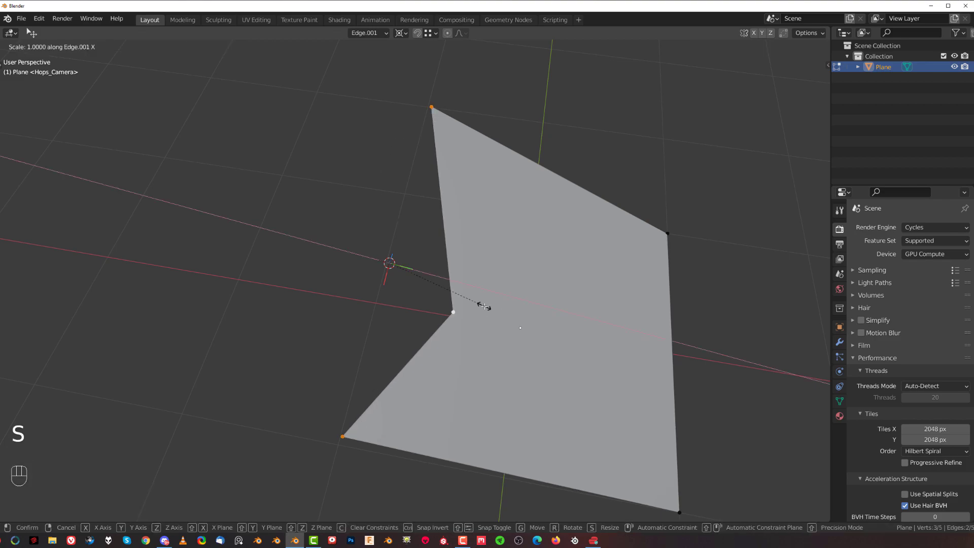
pyautogui.write('0')
pyautogui.press('Return')
pyautogui.moveTo(441, 322)
pyautogui.mouseDown(button='middle')
pyautogui.moveTo(591, 195)
pyautogui.moveTo(685, 270)
pyautogui.moveTo(742, 363)
pyautogui.moveTo(619, 242)
pyautogui.moveTo(452, 180)
pyautogui.moveTo(579, 239)
pyautogui.moveTo(589, 285)
pyautogui.mouseUp(button='middle')
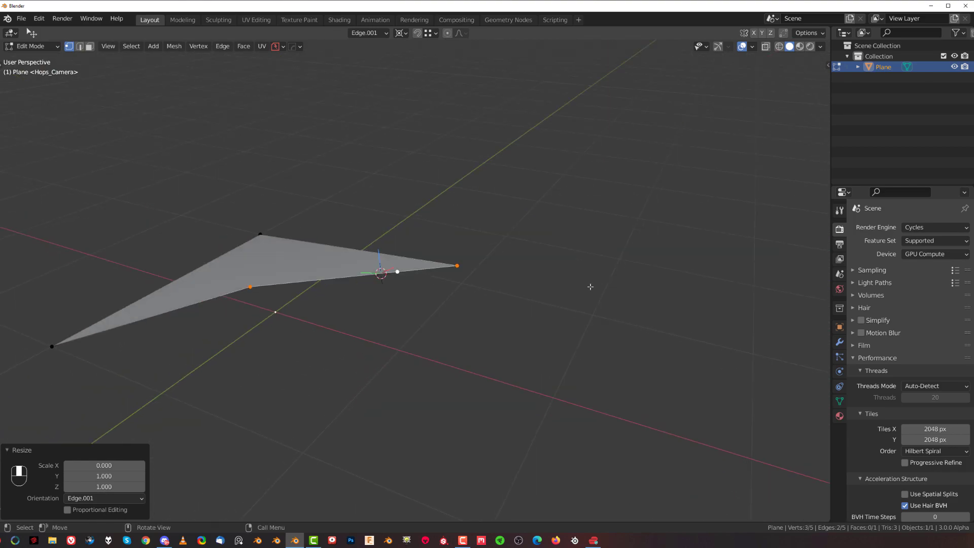
pyautogui.press('Tab')
pyautogui.moveTo(474, 211)
pyautogui.mouseDown(button='middle')
pyautogui.moveTo(403, 251)
pyautogui.moveTo(619, 276)
pyautogui.moveTo(406, 79)
pyautogui.mouseUp(button='middle')
pyautogui.moveTo(533, 294)
pyautogui.mouseDown(button='middle')
pyautogui.moveTo(549, 271)
pyautogui.moveTo(453, 242)
pyautogui.moveTo(387, 257)
pyautogui.moveTo(352, 241)
pyautogui.mouseUp(button='middle')
pyautogui.moveTo(338, 372)
pyautogui.mouseDown(button='middle')
pyautogui.moveTo(418, 291)
pyautogui.moveTo(562, 307)
pyautogui.moveTo(303, 281)
pyautogui.moveTo(329, 262)
pyautogui.moveTo(532, 343)
pyautogui.moveTo(515, 282)
pyautogui.moveTo(568, 254)
pyautogui.moveTo(573, 237)
pyautogui.moveTo(632, 290)
pyautogui.moveTo(657, 328)
pyautogui.moveTo(566, 312)
pyautogui.moveTo(472, 315)
pyautogui.moveTo(329, 299)
pyautogui.moveTo(360, 318)
pyautogui.moveTo(430, 303)
pyautogui.moveTo(383, 312)
pyautogui.mouseUp(button='middle')
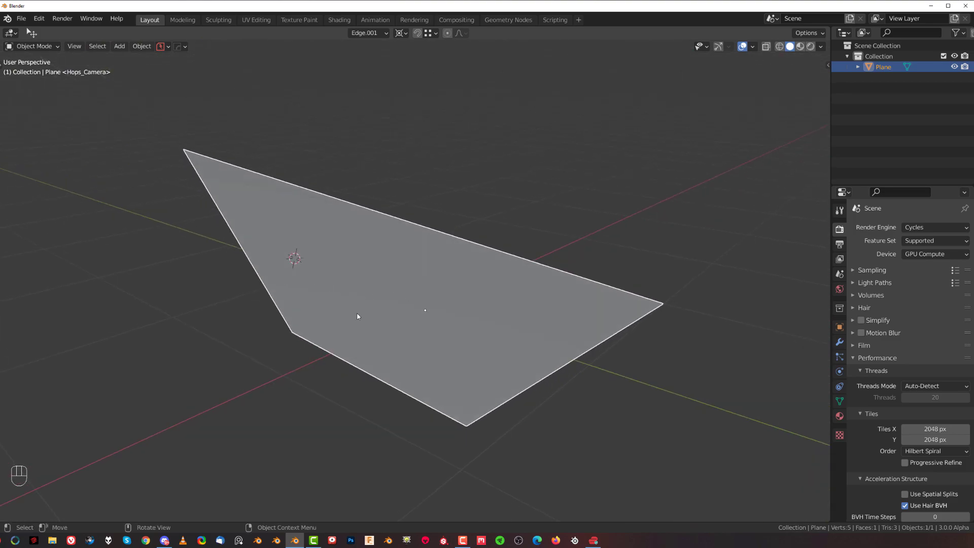
# Step: Orbit to view the flattened plane from a low angle, then return to Edit Mode
pyautogui.moveTo(426, 353)
pyautogui.mouseDown(button='middle')
pyautogui.moveTo(418, 300)
pyautogui.moveTo(430, 324)
pyautogui.moveTo(470, 287)
pyautogui.moveTo(511, 287)
pyautogui.moveTo(590, 330)
pyautogui.moveTo(533, 297)
pyautogui.moveTo(454, 276)
pyautogui.moveTo(474, 269)
pyautogui.moveTo(385, 277)
pyautogui.moveTo(394, 315)
pyautogui.mouseUp(button='middle')
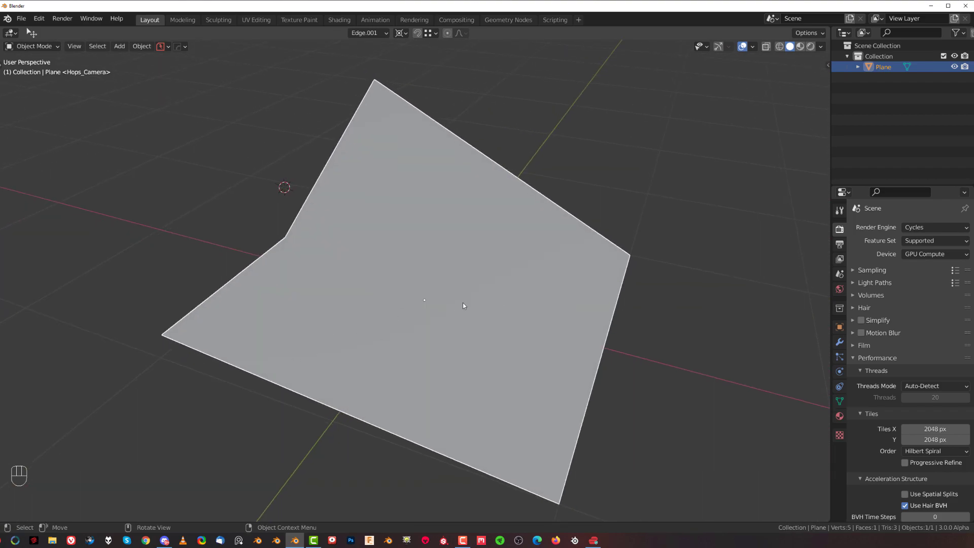
pyautogui.press('Tab')
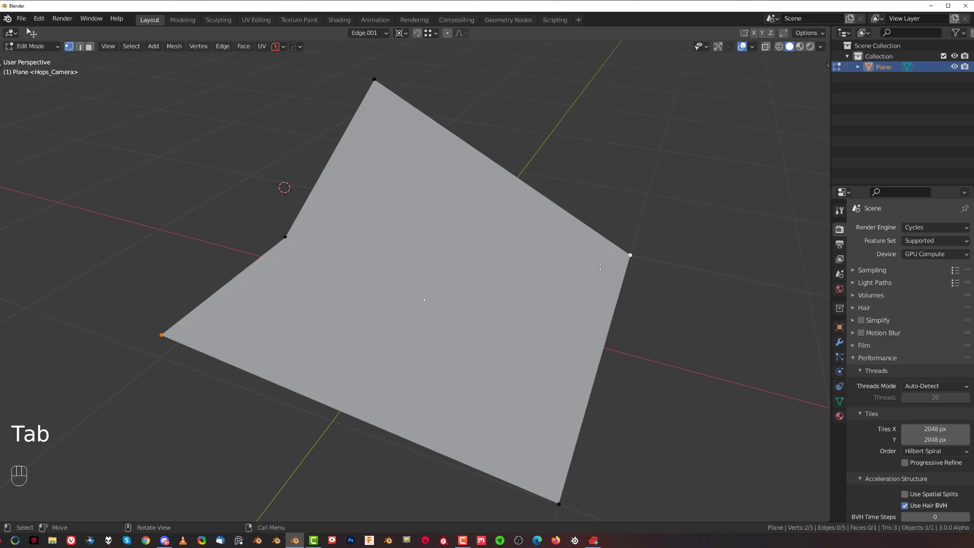